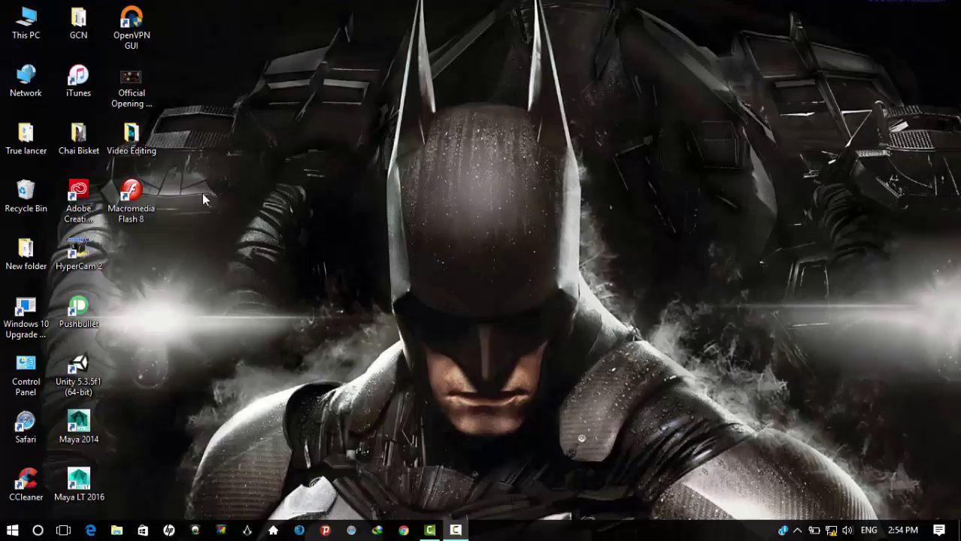
Open Macromedia Flash 8 and create a new Flash document.
{"action": "double_click", "coordinate": [151, 202]}
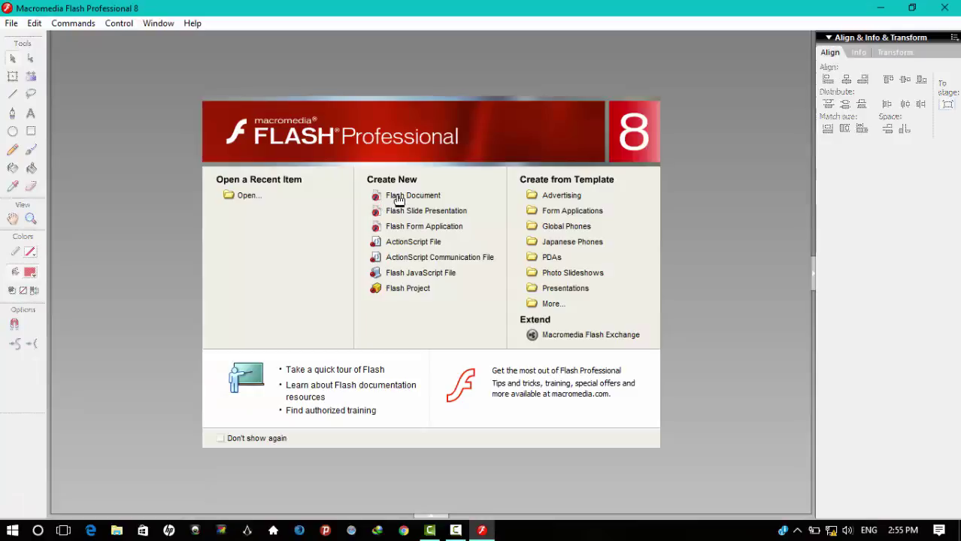
{"action": "left_click", "coordinate": [398, 198]}
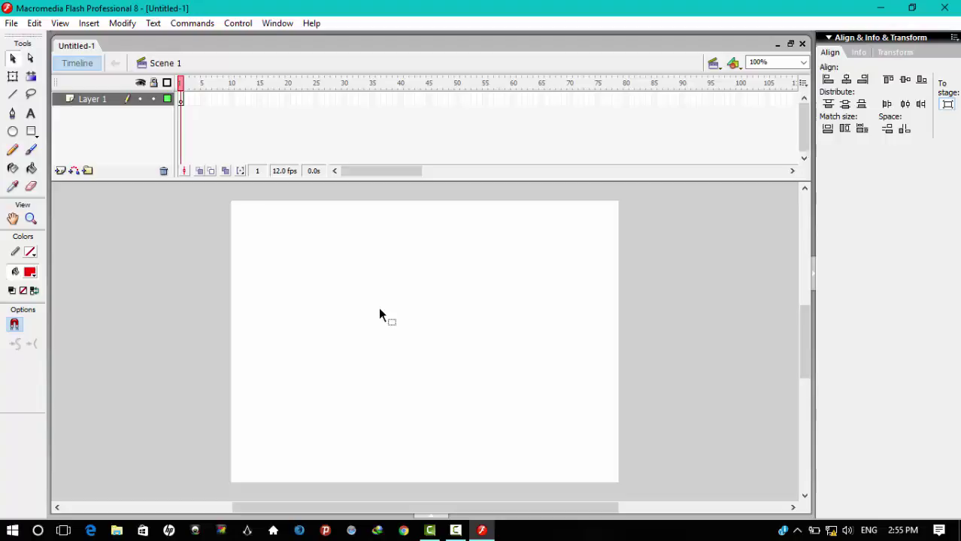
Draw a tall red oval with a small circle beneath it, and pull their left edges outward to form a butterfly wing.
{"action": "left_click", "coordinate": [13, 131]}
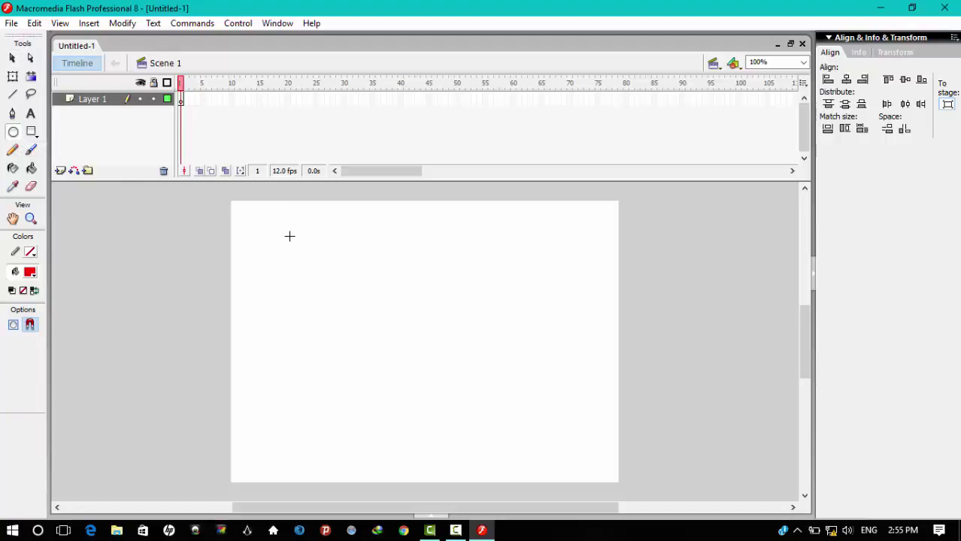
{"action": "left_click_drag", "start_coordinate": [350, 238], "coordinate": [404, 359]}
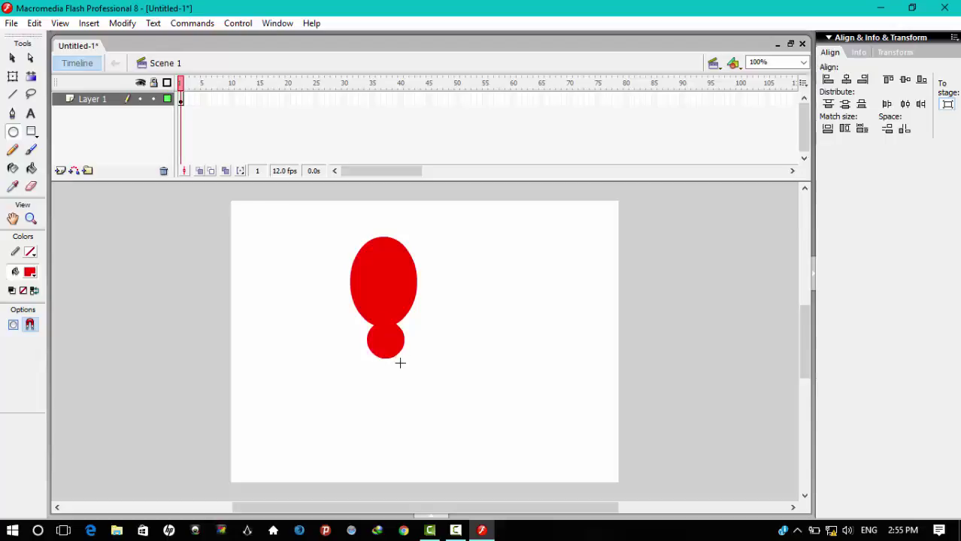
{"action": "left_click", "coordinate": [12, 59]}
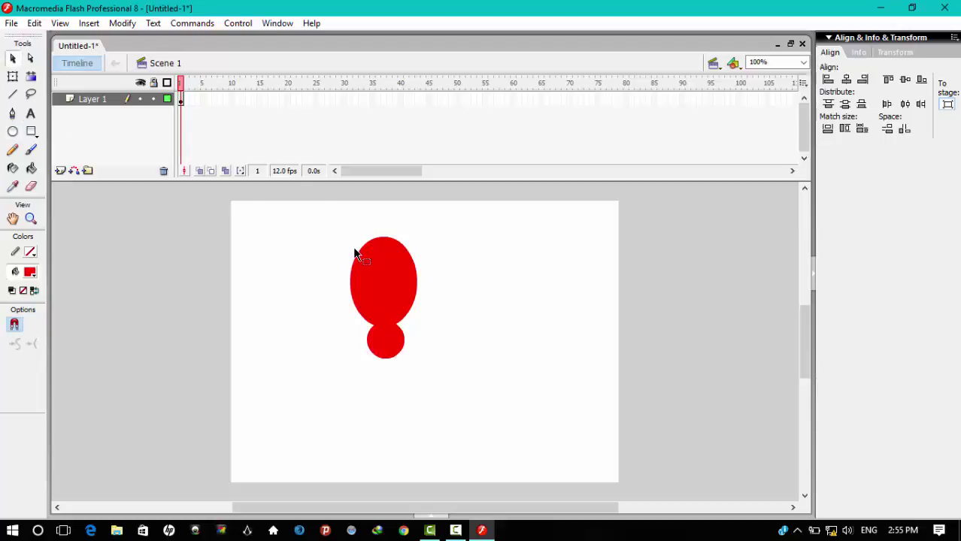
{"action": "left_click_drag", "start_coordinate": [360, 260], "coordinate": [314, 215]}
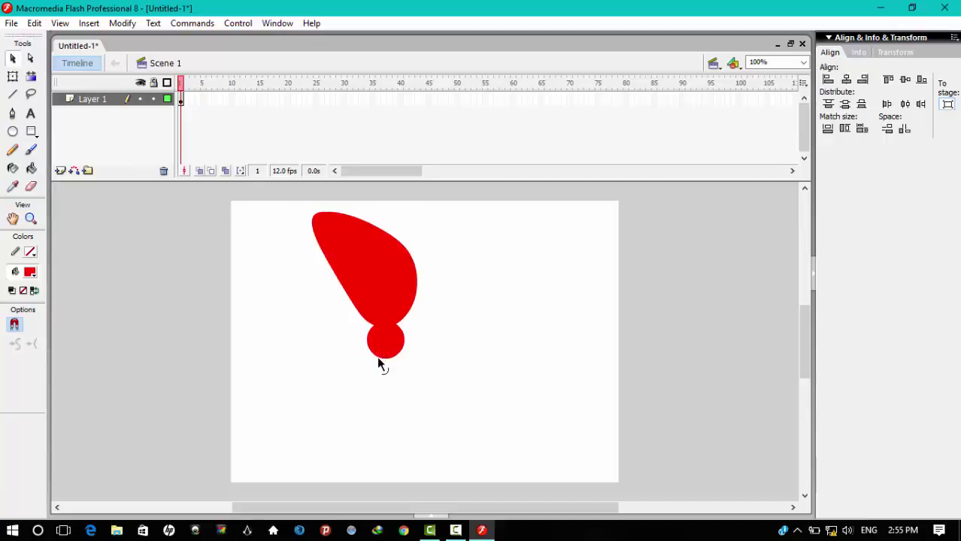
{"action": "left_click_drag", "start_coordinate": [379, 360], "coordinate": [343, 383]}
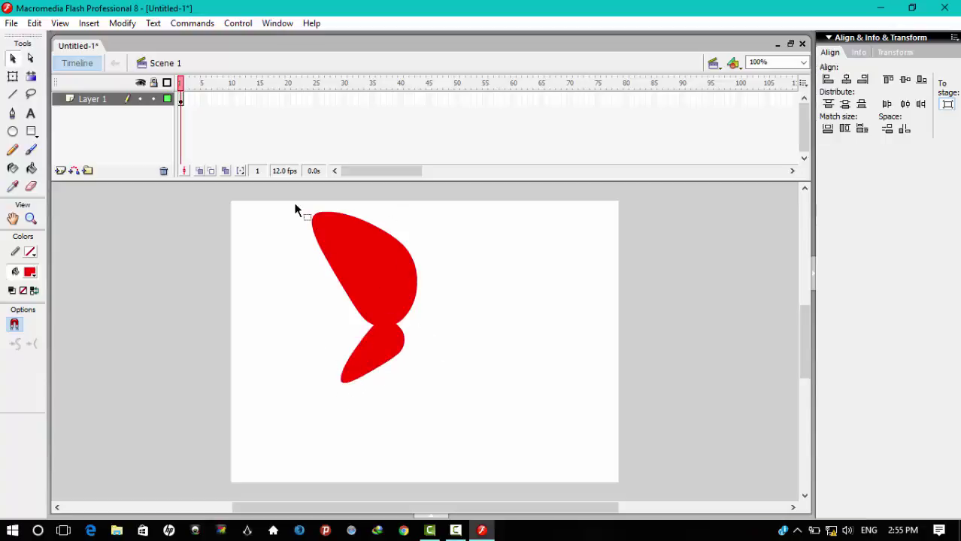
Copy the whole red wing shape, paste it in place and flip the copy horizontally.
{"action": "left_click_drag", "start_coordinate": [295, 210], "coordinate": [433, 408]}
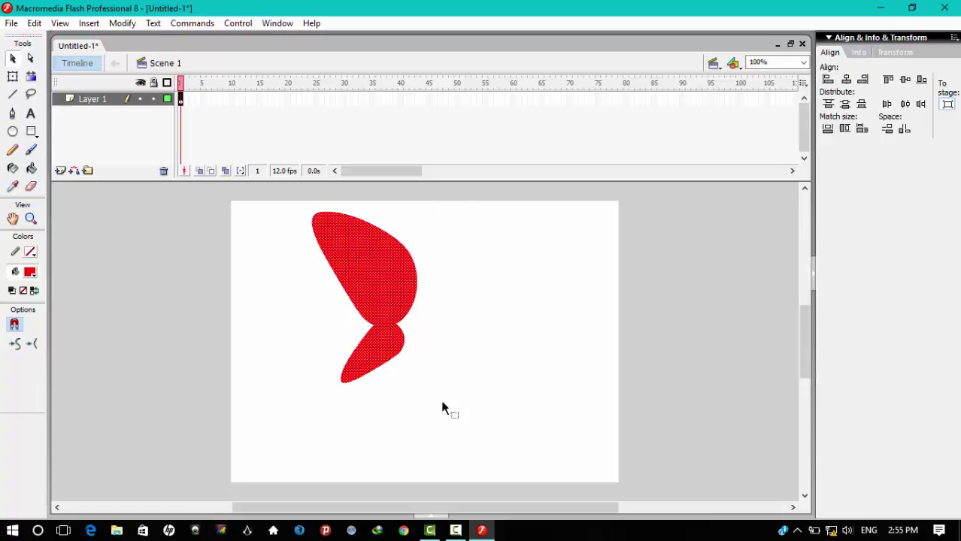
{"action": "left_click", "coordinate": [35, 24]}
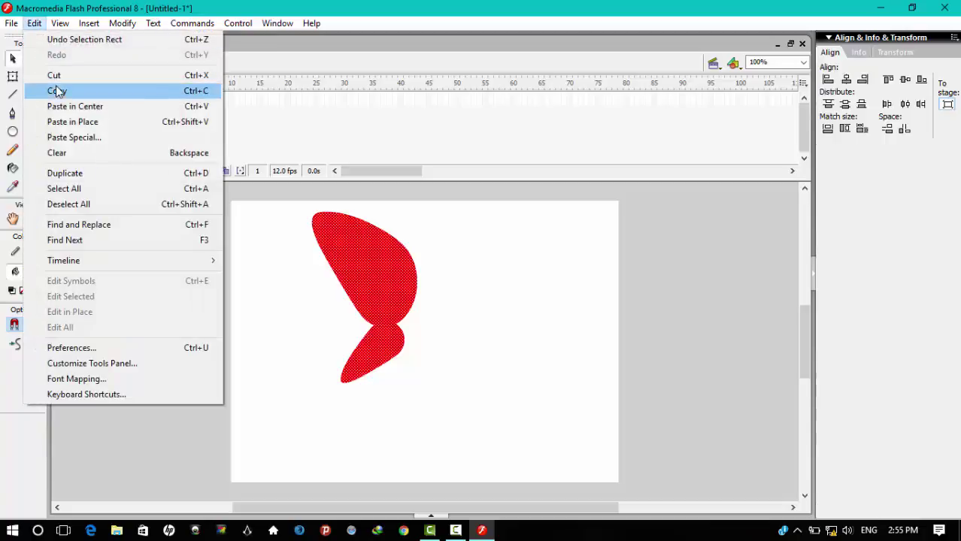
{"action": "left_click", "coordinate": [57, 91]}
{"action": "left_click", "coordinate": [35, 23]}
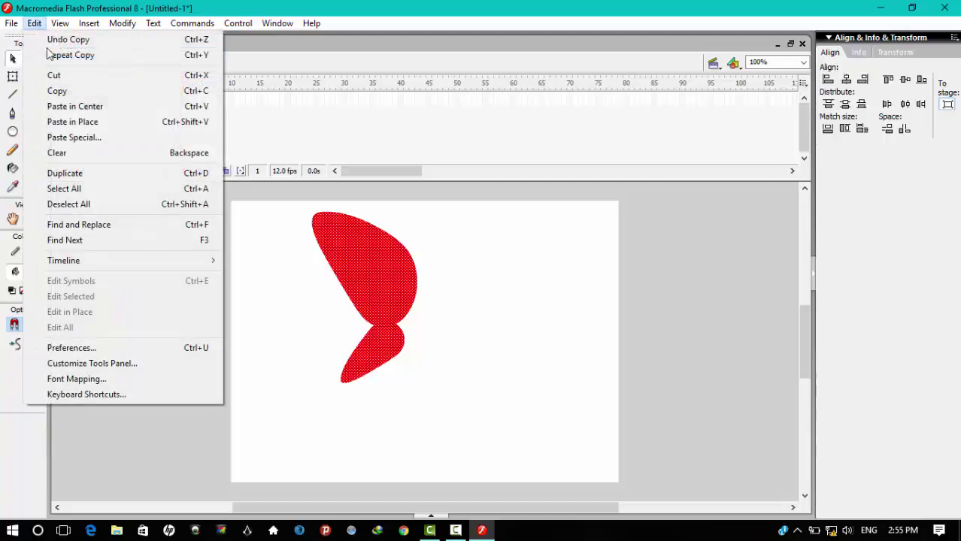
{"action": "left_click", "coordinate": [71, 123]}
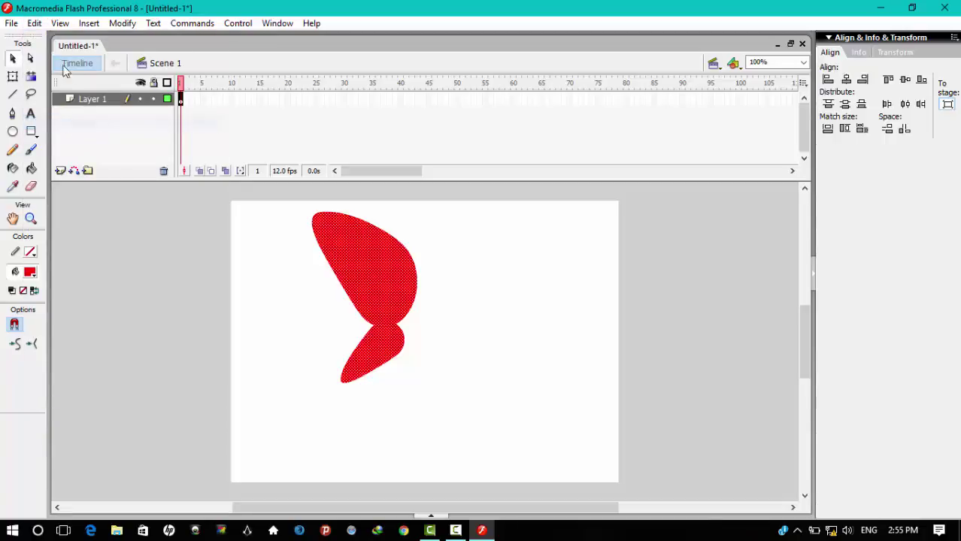
{"action": "left_click", "coordinate": [139, 25]}
{"action": "mouse_move", "coordinate": [160, 199]}
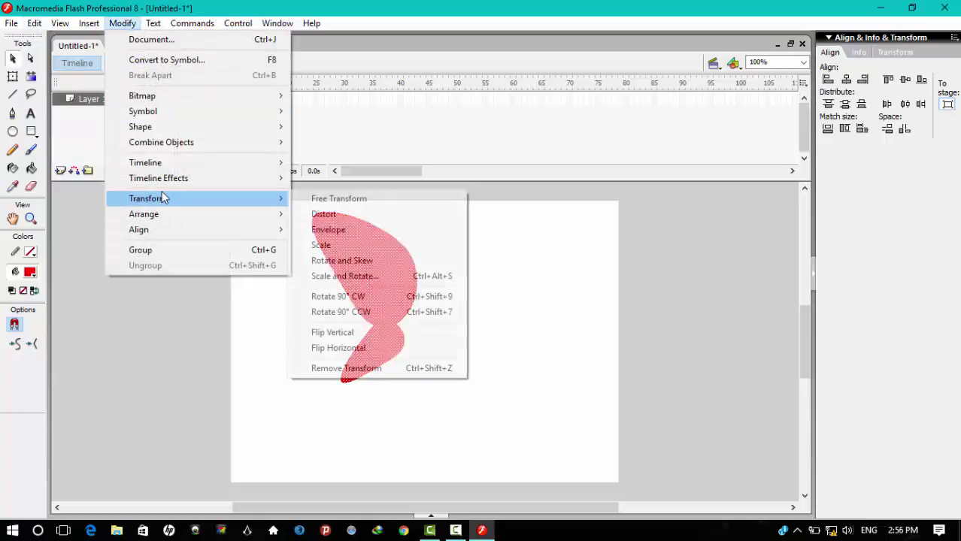
{"action": "left_click", "coordinate": [372, 349]}
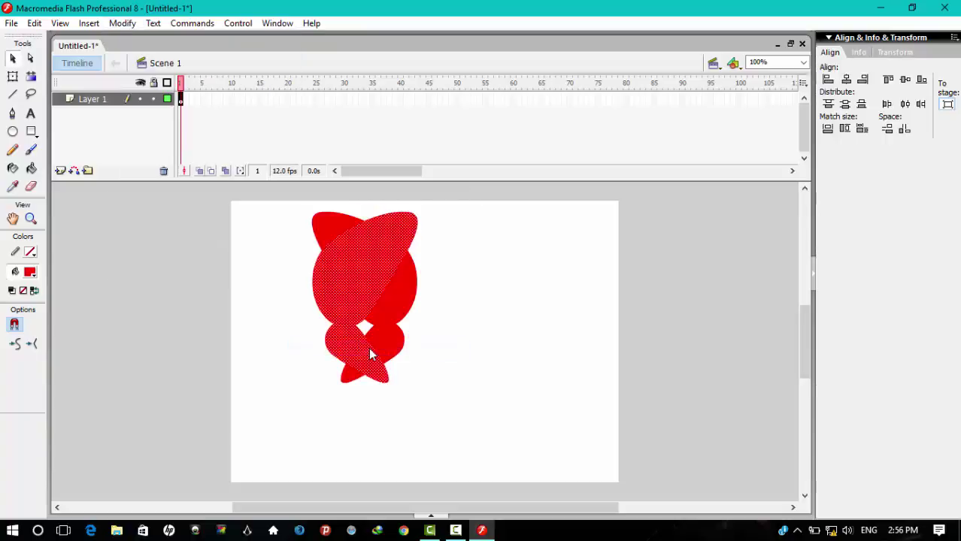
Move the flipped wing right until both halves form a symmetrical butterfly, and fill the small white gap between them with red.
{"action": "key", "text": "Right"}
{"action": "key", "text": "Right"}
{"action": "key", "text": "Right"}
{"action": "key", "text": "Right"}
{"action": "key", "text": "Right"}
{"action": "key", "text": "Right"}
{"action": "key", "text": "Right"}
{"action": "key", "text": "Right"}
{"action": "key", "text": "Right"}
{"action": "key", "text": "Right"}
{"action": "key", "text": "Right"}
{"action": "key", "text": "Right"}
{"action": "key", "text": "Right"}
{"action": "key", "text": "Right"}
{"action": "key", "text": "Right"}
{"action": "key", "text": "Right"}
{"action": "key", "text": "Right"}
{"action": "key", "text": "Right"}
{"action": "key", "text": "Right"}
{"action": "key", "text": "Right"}
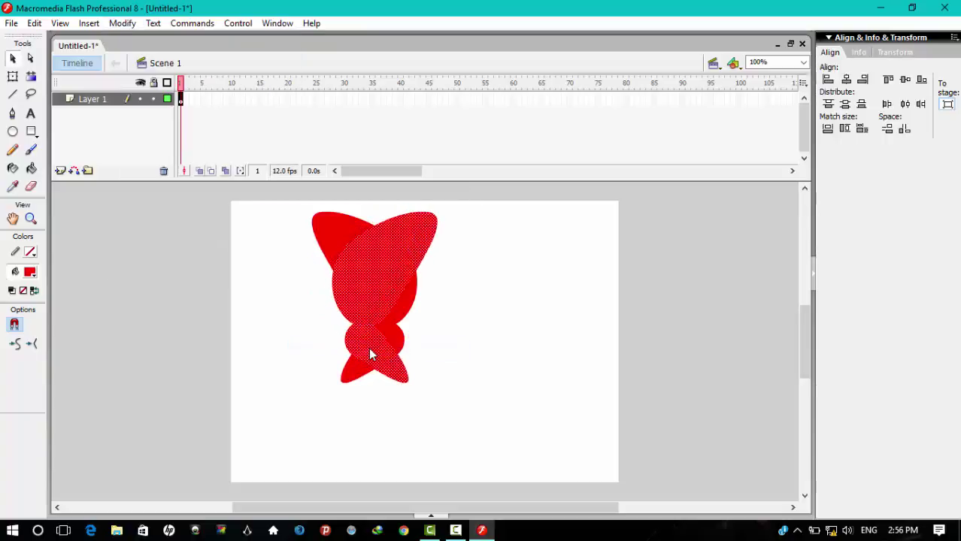
{"action": "key", "text": "Right"}
{"action": "key", "text": "Right"}
{"action": "key", "text": "Right"}
{"action": "key", "text": "Right"}
{"action": "key", "text": "Right"}
{"action": "key", "text": "Right"}
{"action": "key", "text": "Right"}
{"action": "key", "text": "Right"}
{"action": "key", "text": "Right"}
{"action": "key", "text": "Right"}
{"action": "key", "text": "Right"}
{"action": "key", "text": "Right"}
{"action": "key", "text": "Right"}
{"action": "key", "text": "Right"}
{"action": "key", "text": "Right"}
{"action": "key", "text": "Right"}
{"action": "key", "text": "Right"}
{"action": "key", "text": "Right"}
{"action": "key", "text": "Right"}
{"action": "key", "text": "Right"}
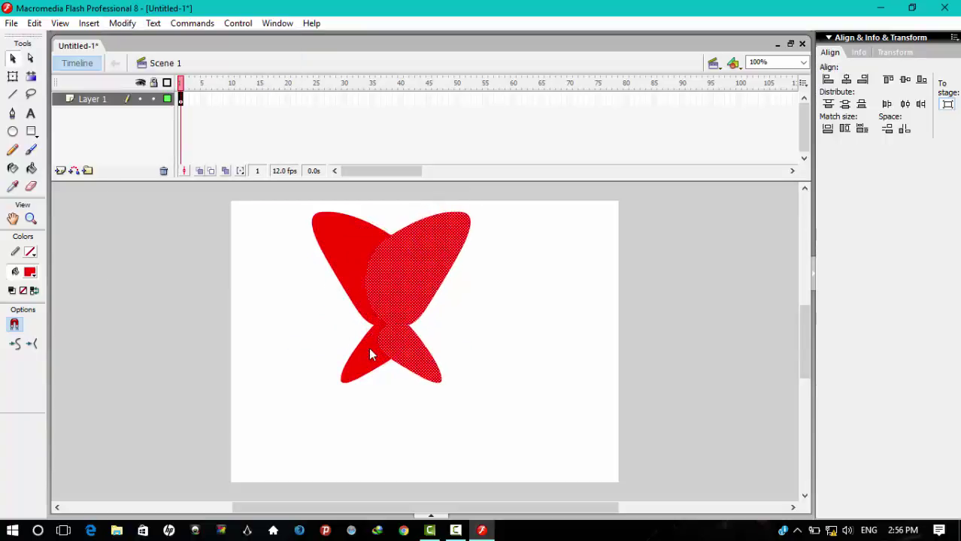
{"action": "key", "text": "Right"}
{"action": "key", "text": "Right"}
{"action": "key", "text": "Right"}
{"action": "key", "text": "Right"}
{"action": "key", "text": "Right"}
{"action": "key", "text": "Right"}
{"action": "key", "text": "Right"}
{"action": "key", "text": "Right"}
{"action": "key", "text": "Right"}
{"action": "key", "text": "Right"}
{"action": "key", "text": "Right"}
{"action": "key", "text": "Right"}
{"action": "key", "text": "Right"}
{"action": "key", "text": "Right"}
{"action": "key", "text": "Right"}
{"action": "key", "text": "Right"}
{"action": "key", "text": "Right"}
{"action": "key", "text": "Right"}
{"action": "key", "text": "Right"}
{"action": "key", "text": "Right"}
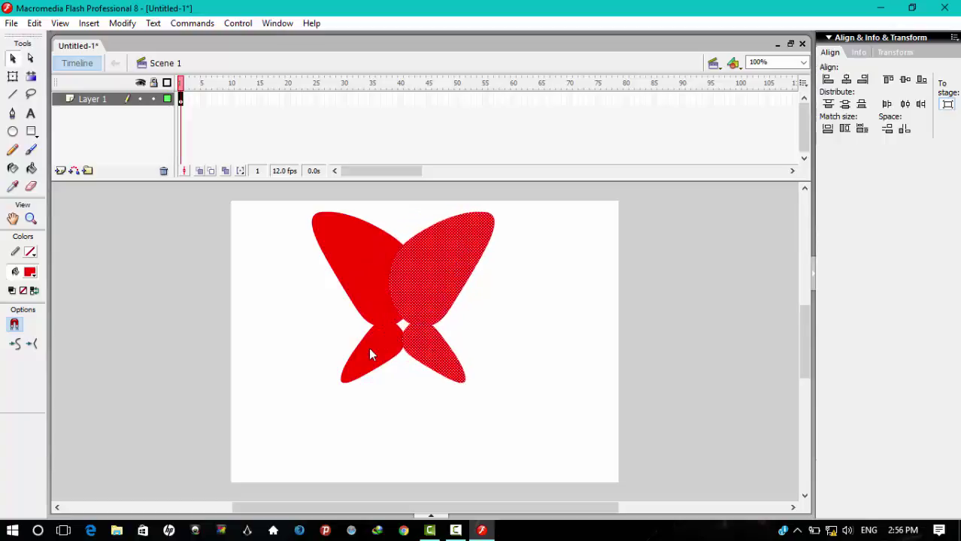
{"action": "left_click", "coordinate": [527, 297]}
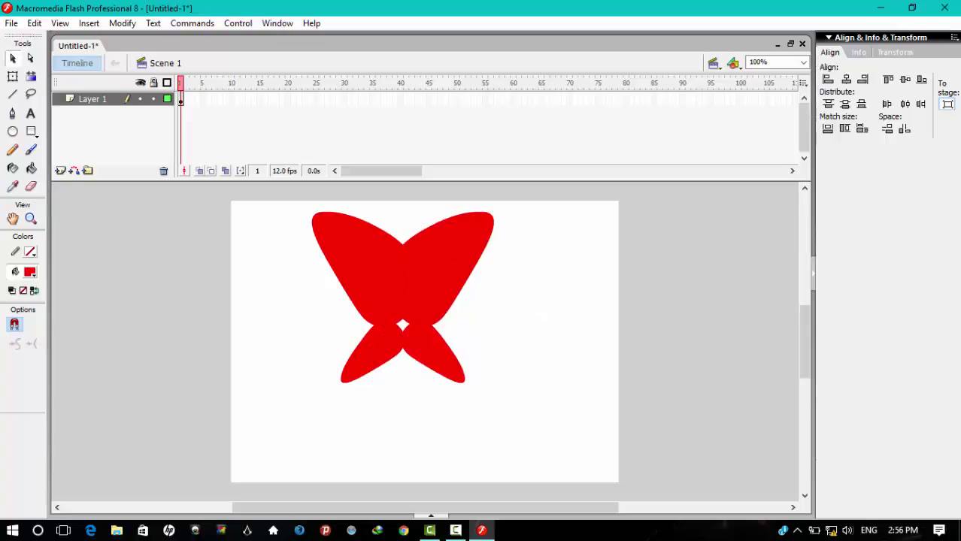
{"action": "left_click", "coordinate": [31, 168]}
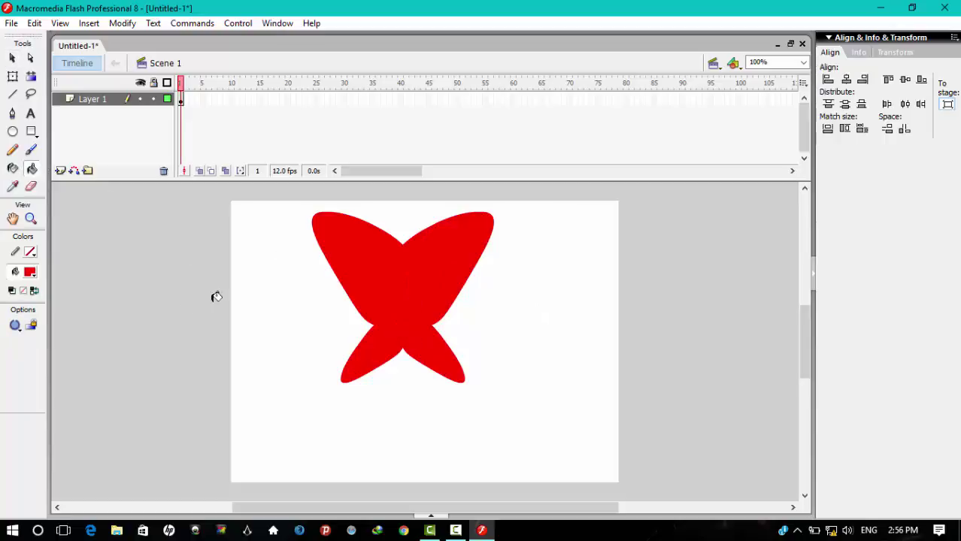
Set the fill colour to bright green.
{"action": "left_click", "coordinate": [33, 274]}
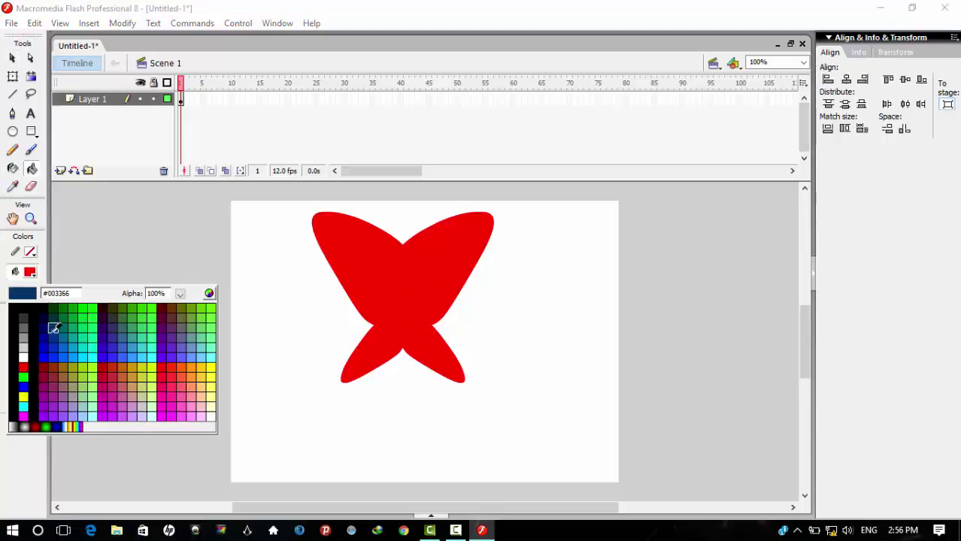
{"action": "left_click", "coordinate": [91, 308]}
{"action": "left_click", "coordinate": [13, 133]}
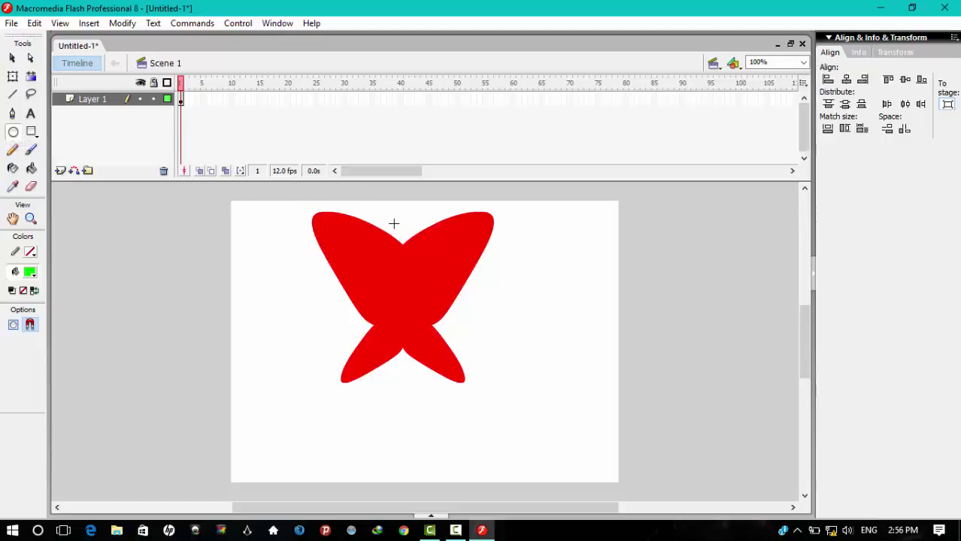
{"action": "left_click_drag", "start_coordinate": [394, 224], "coordinate": [410, 251]}
{"action": "left_click_drag", "start_coordinate": [401, 347], "coordinate": [400, 382]}
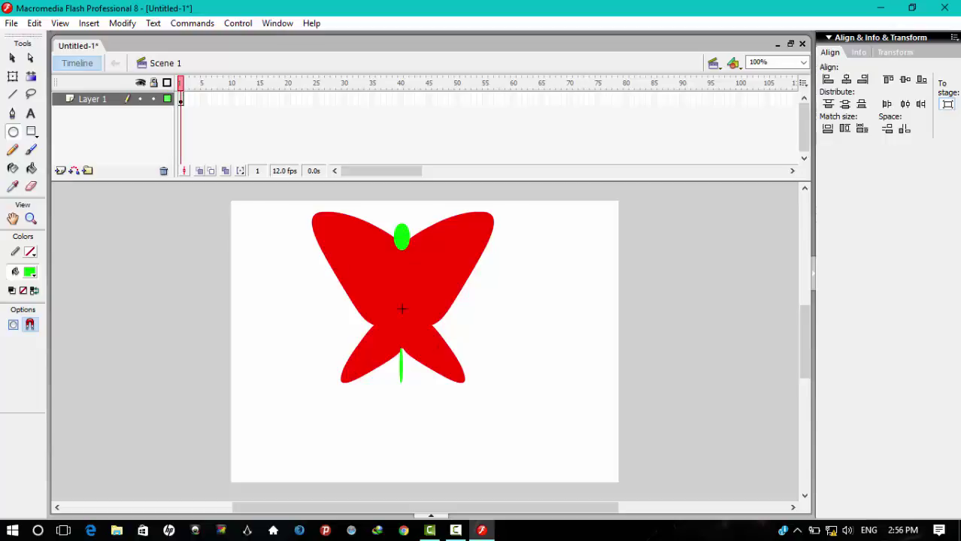
{"action": "left_click", "coordinate": [12, 58]}
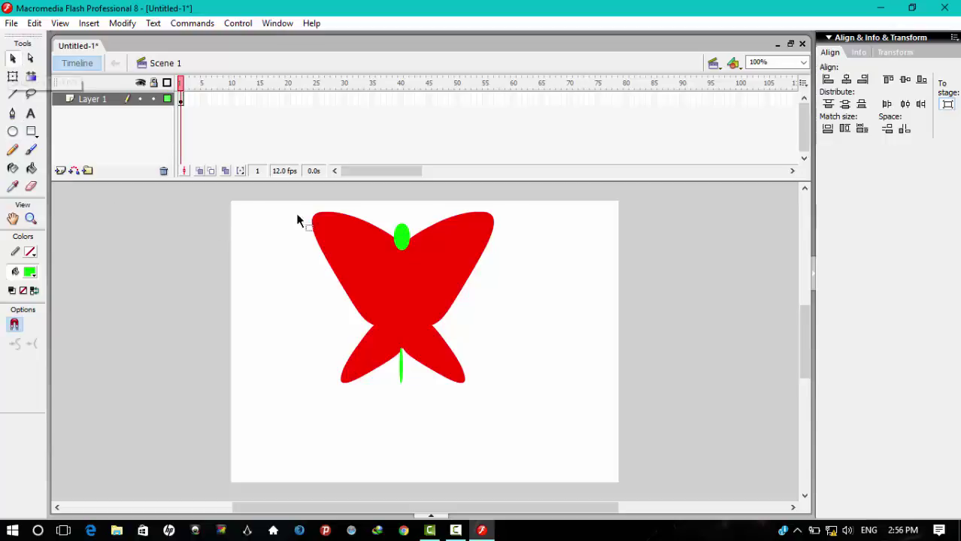
{"action": "left_click", "coordinate": [403, 369]}
{"action": "left_click_drag", "start_coordinate": [400, 351], "coordinate": [405, 388]}
{"action": "key", "text": "ctrl+z"}
{"action": "key", "text": "ctrl+z"}
{"action": "key", "text": "ctrl+z"}
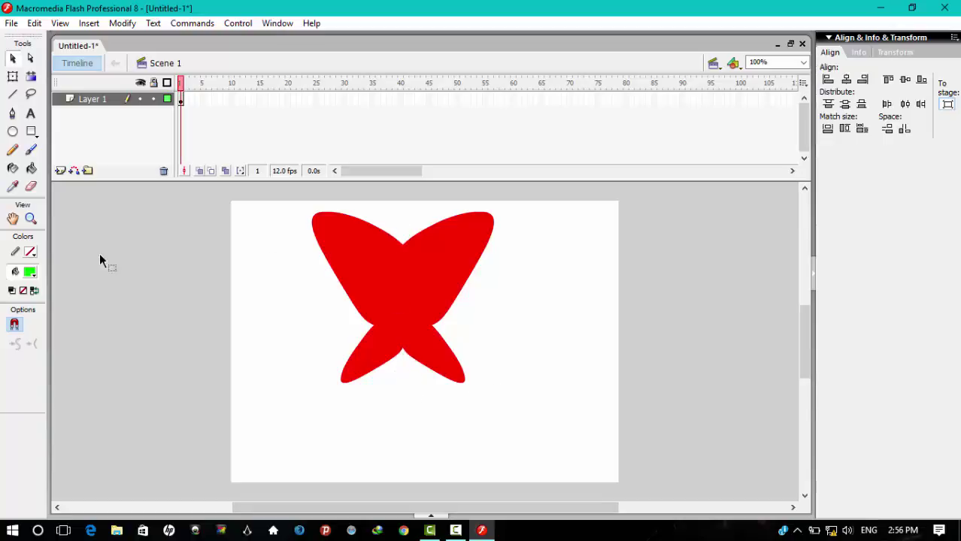
Draw a small green oval head in the notch between the upper wings and a thin green oval tail between the lower wings.
{"action": "left_click", "coordinate": [13, 132]}
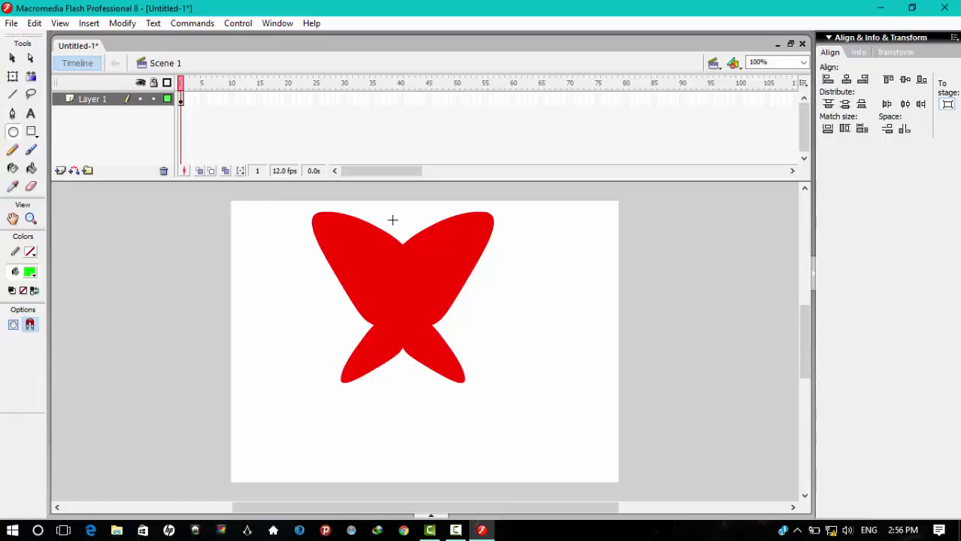
{"action": "mouse_move", "coordinate": [408, 239]}
{"action": "left_mouse_down"}
{"action": "mouse_move", "coordinate": [402, 246]}
{"action": "mouse_move", "coordinate": [412, 254]}
{"action": "left_mouse_up"}
{"action": "left_click_drag", "start_coordinate": [401, 346], "coordinate": [401, 382]}
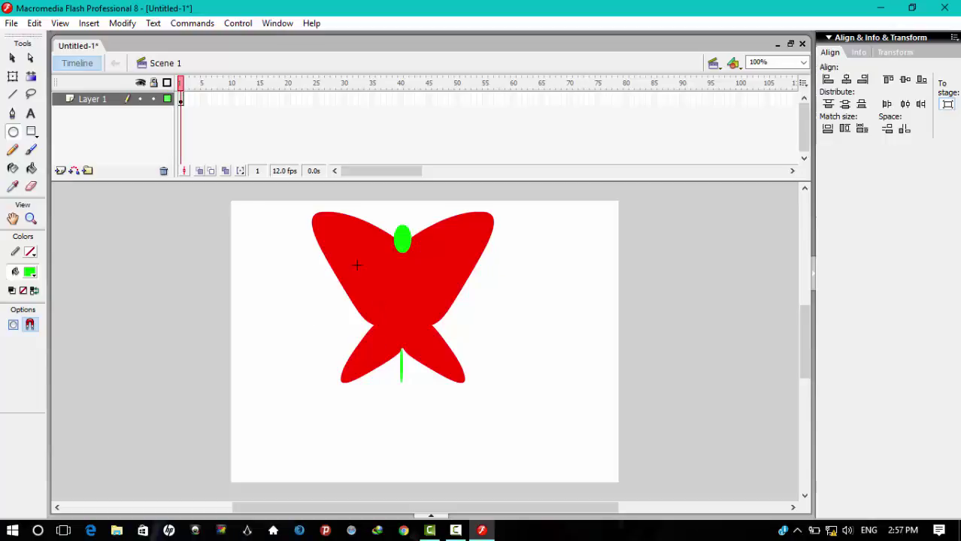
Select the entire butterfly and convert it to a movie clip symbol named Butterfly.
{"action": "left_click", "coordinate": [12, 58]}
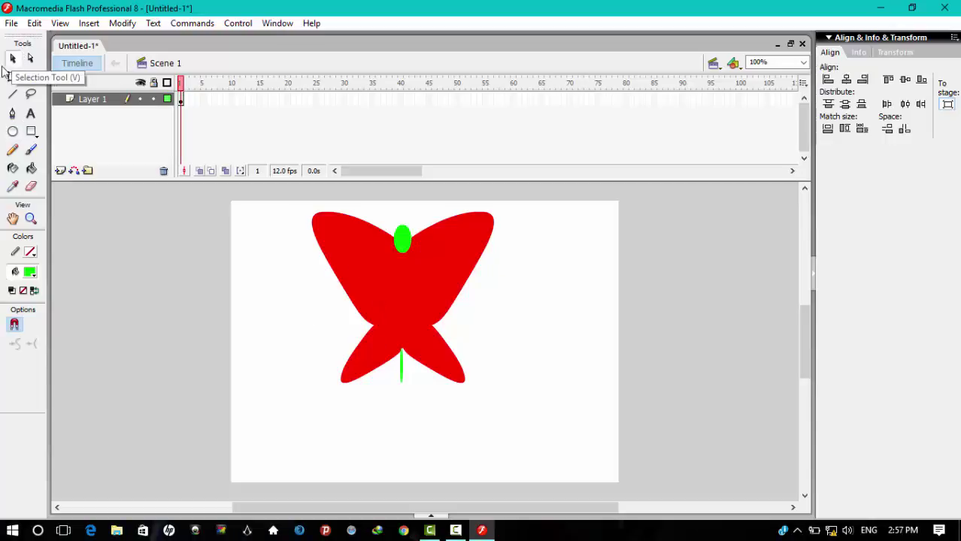
{"action": "left_click_drag", "start_coordinate": [290, 206], "coordinate": [511, 409]}
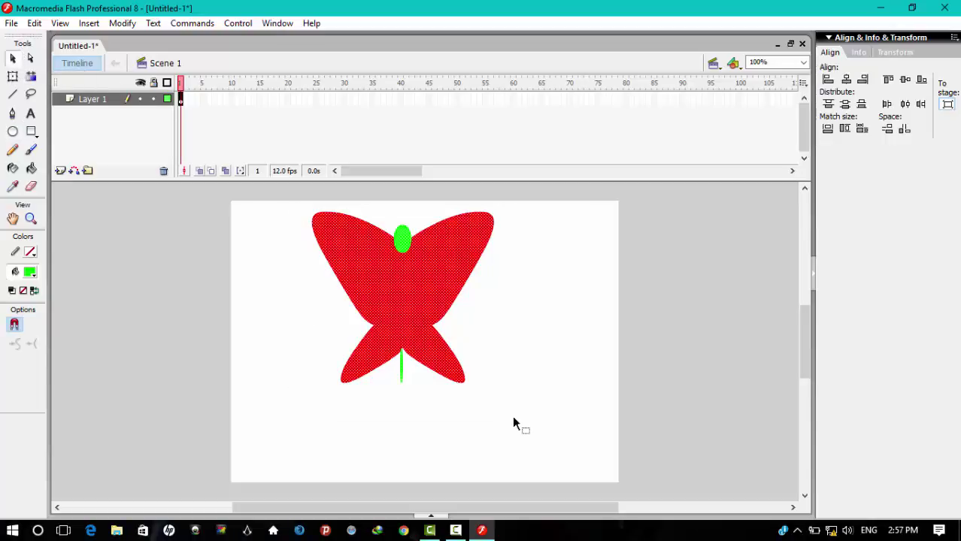
{"action": "right_click", "coordinate": [395, 286]}
{"action": "left_click", "coordinate": [467, 490]}
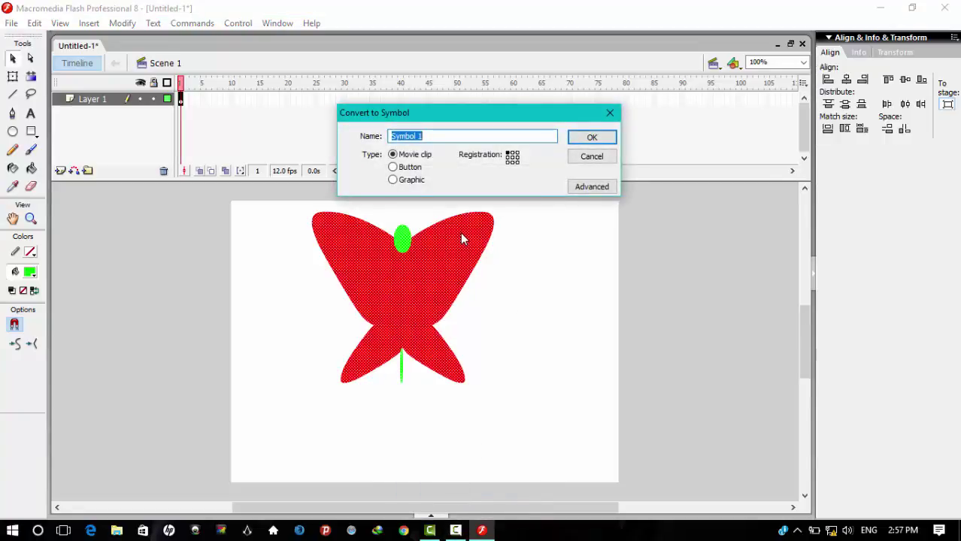
{"action": "key", "text": "BackSpace"}
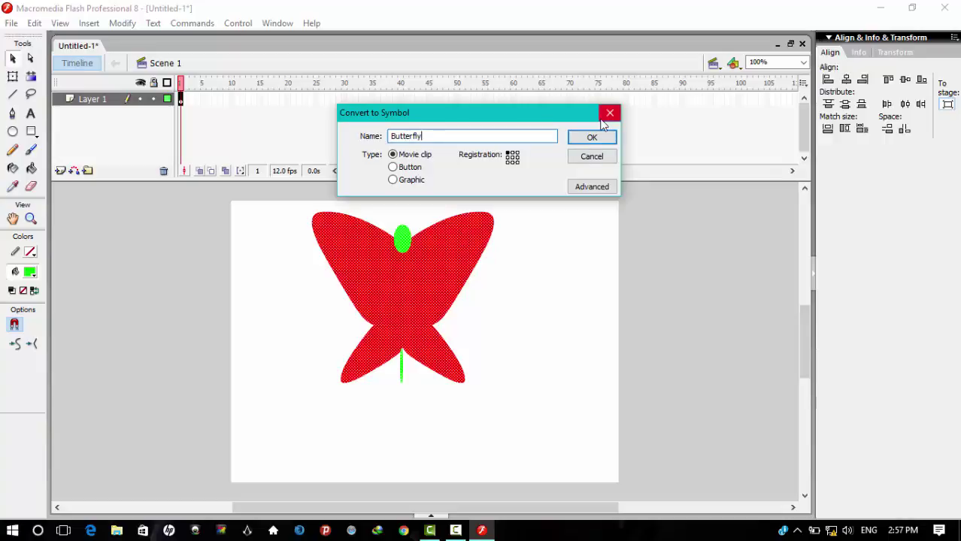
{"action": "left_click", "coordinate": [584, 141]}
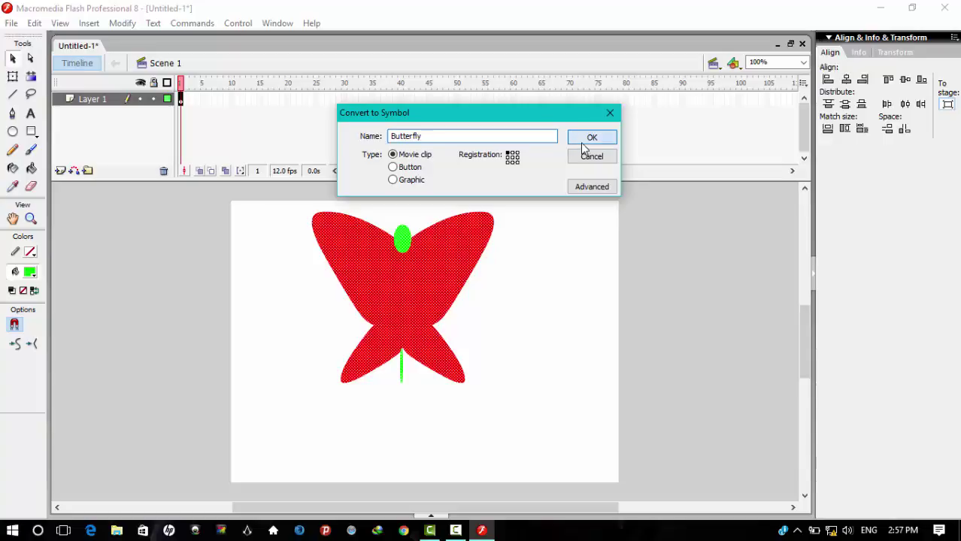
Open the Butterfly symbol on the stage for editing in place.
{"action": "double_click", "coordinate": [369, 277]}
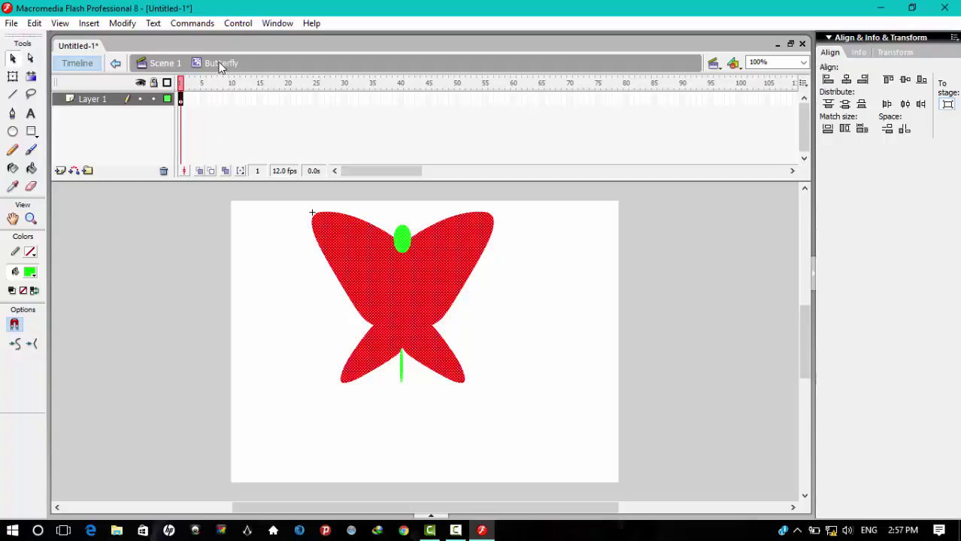
{"action": "left_click", "coordinate": [170, 66]}
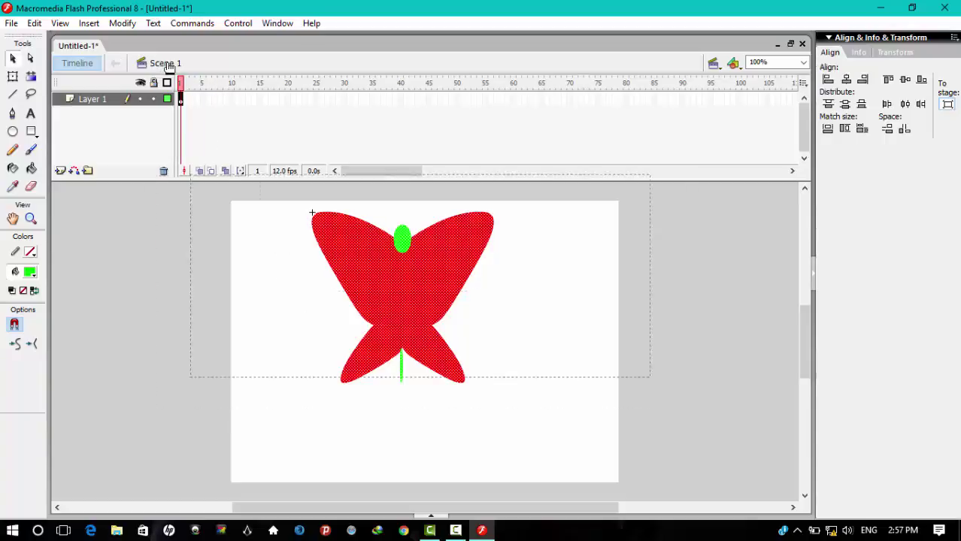
{"action": "double_click", "coordinate": [398, 276]}
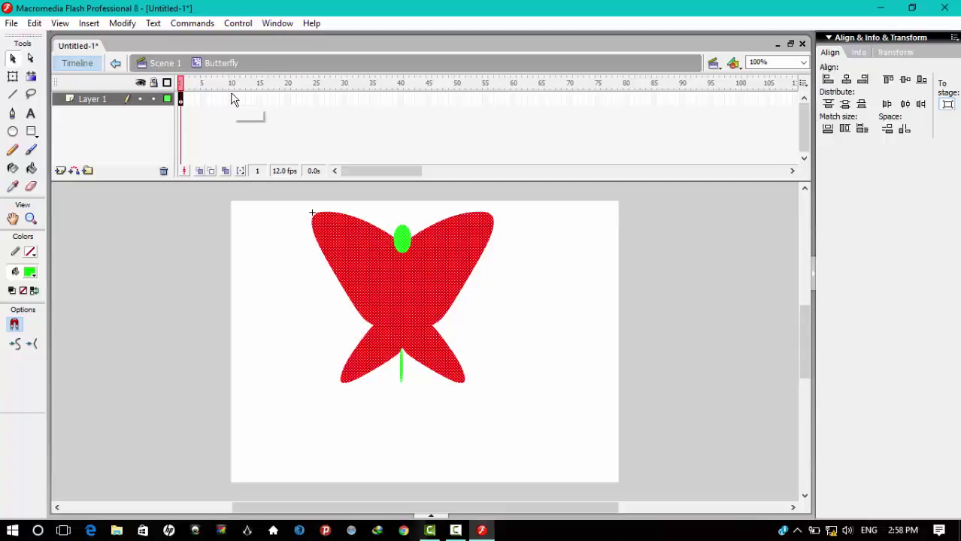
Insert keyframes at frames 5 and 10 of Layer 1 inside the Butterfly symbol.
{"action": "left_click", "coordinate": [204, 100]}
{"action": "right_click", "coordinate": [207, 100]}
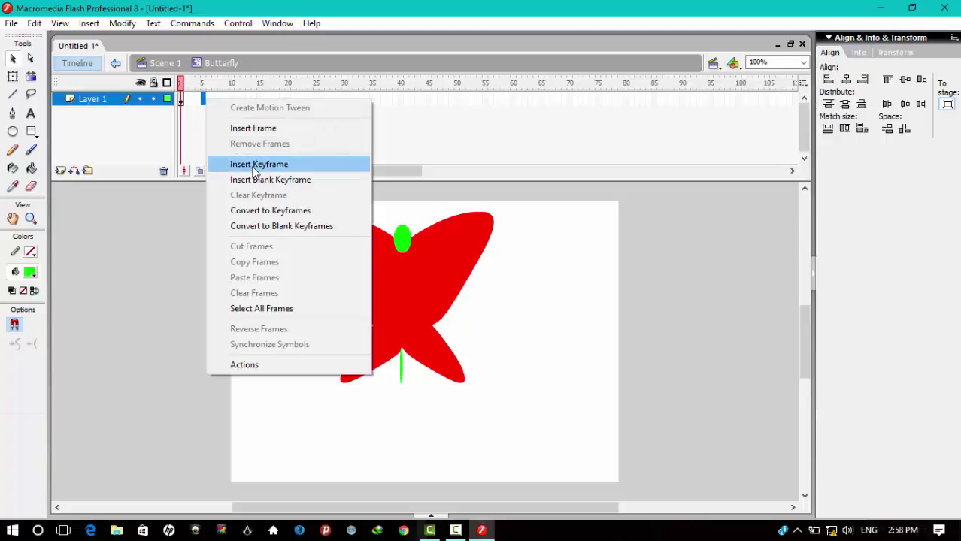
{"action": "left_click", "coordinate": [251, 164]}
{"action": "right_click", "coordinate": [231, 99]}
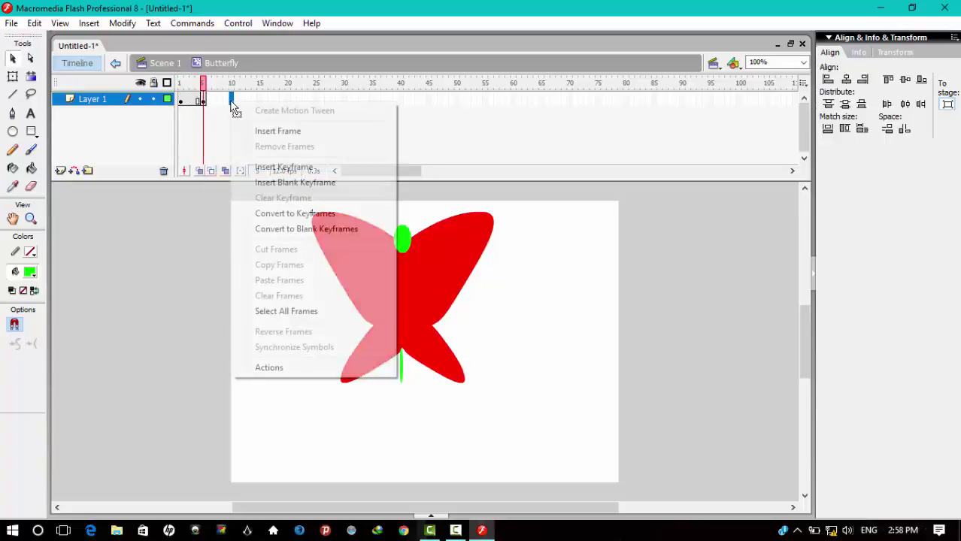
{"action": "left_click", "coordinate": [283, 167]}
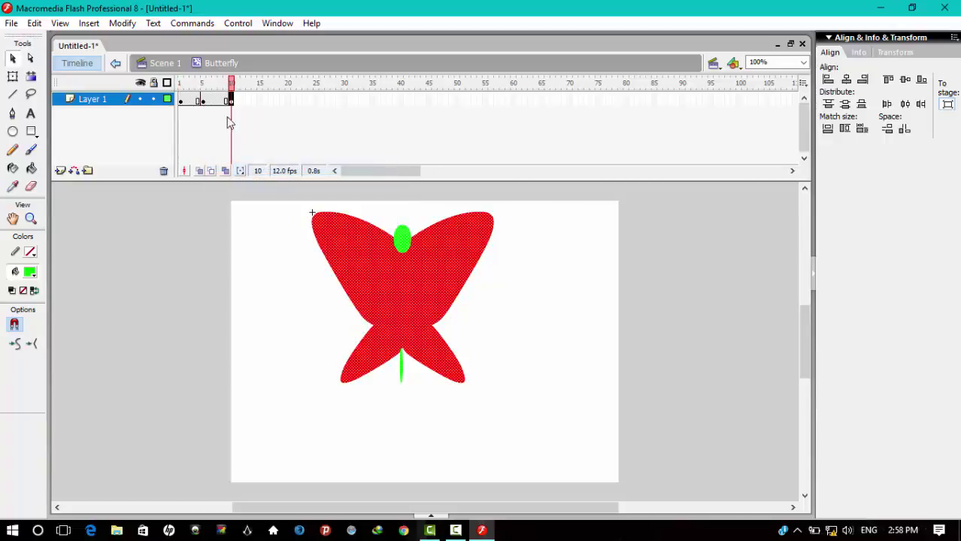
Create motion tweens between frames 1 and 5 and between frames 5 and 10 of Layer 1.
{"action": "left_click", "coordinate": [187, 101]}
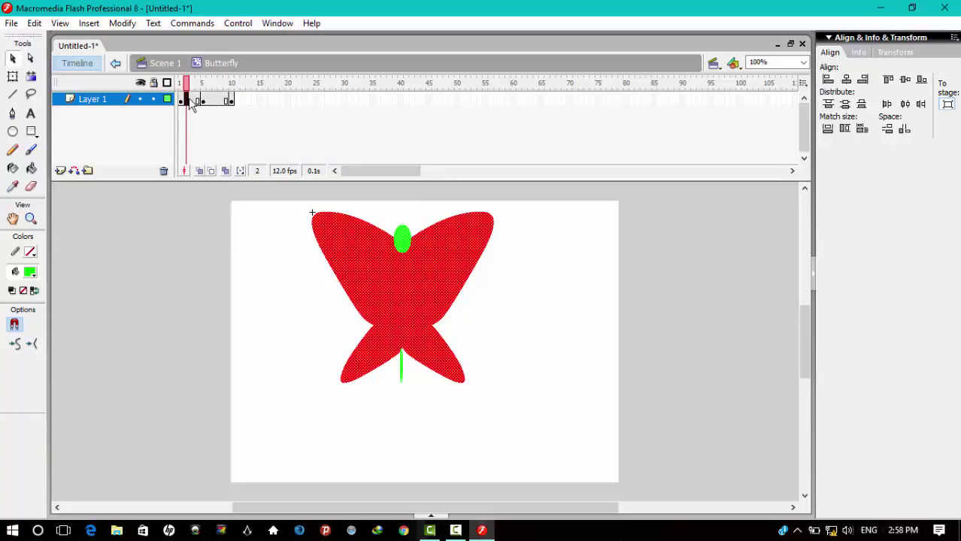
{"action": "right_click", "coordinate": [191, 103]}
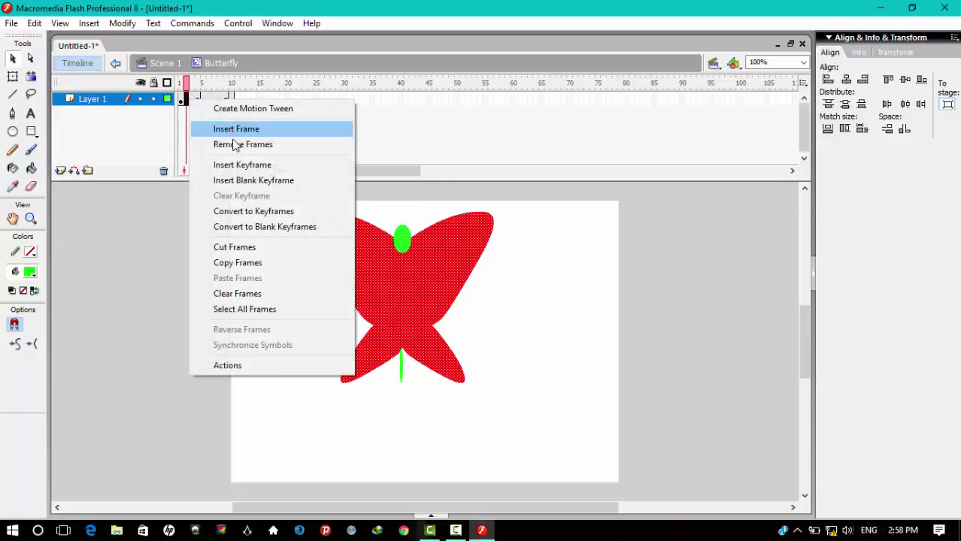
{"action": "left_click", "coordinate": [244, 110]}
{"action": "left_click", "coordinate": [215, 101]}
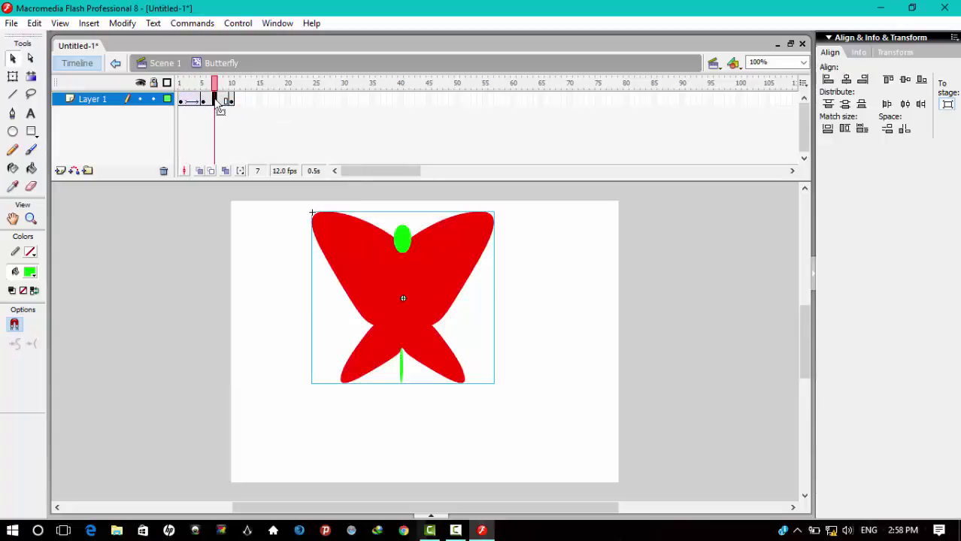
{"action": "right_click", "coordinate": [214, 101]}
{"action": "left_click", "coordinate": [243, 110]}
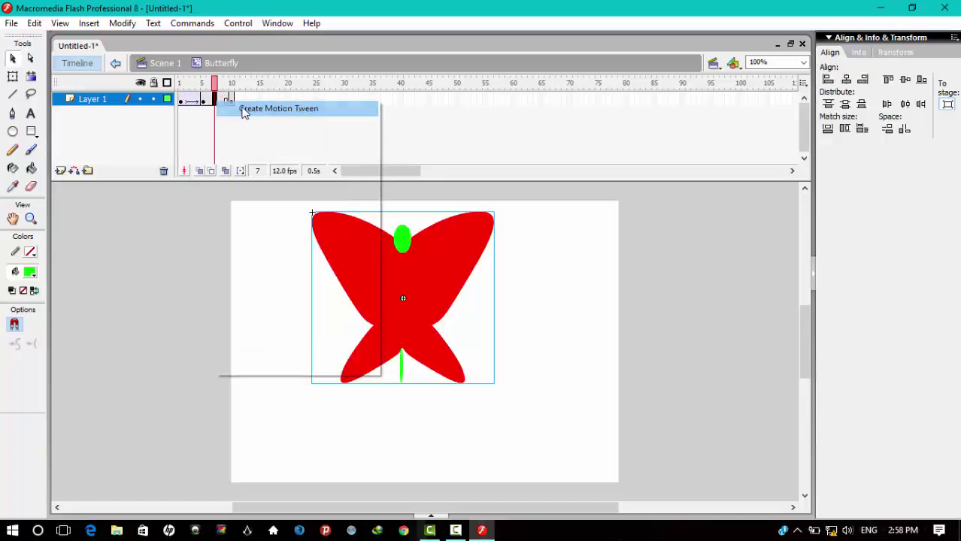
At frame 5, squeeze the butterfly horizontally about its centre to under half its width with Free Transform.
{"action": "left_click", "coordinate": [204, 102]}
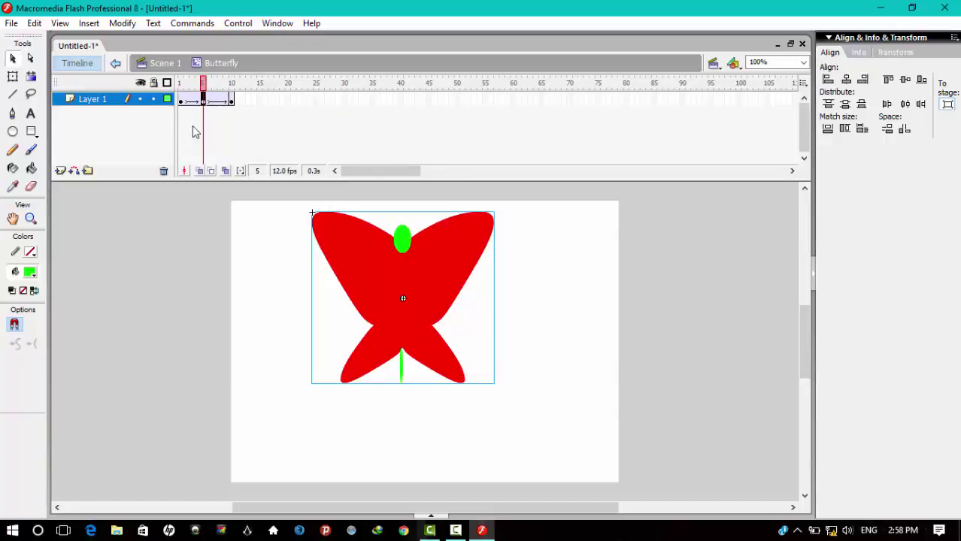
{"action": "left_click", "coordinate": [13, 77]}
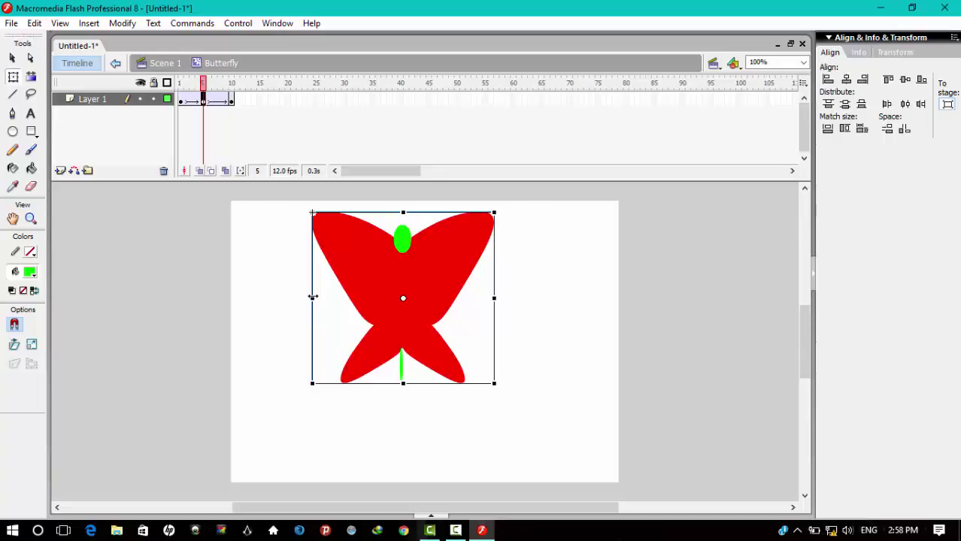
{"action": "left_click_drag", "start_coordinate": [313, 298], "coordinate": [367, 294]}
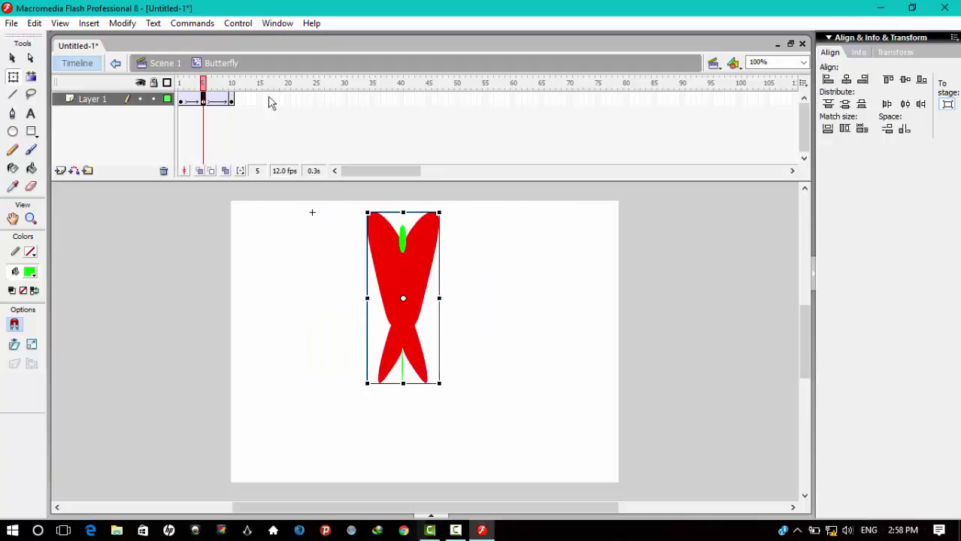
Check the in-between shape at frame 7, preview the wing flapping as a test movie and close the preview.
{"action": "left_click", "coordinate": [214, 101]}
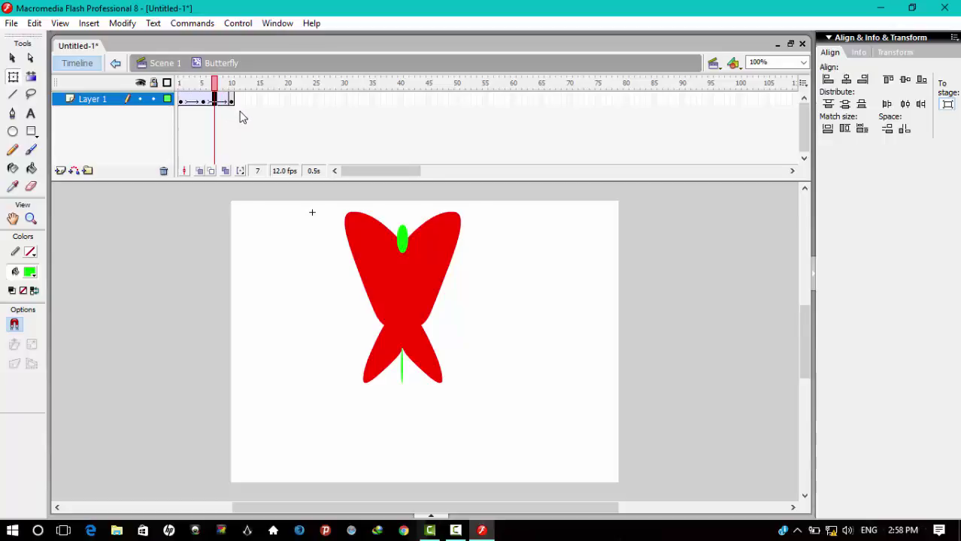
{"action": "key", "text": "ctrl+Return"}
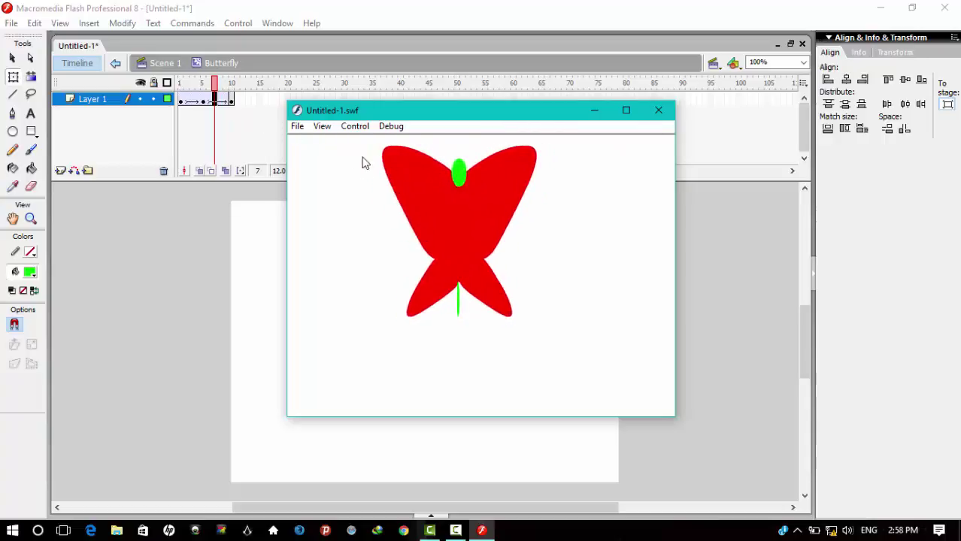
{"action": "left_click", "coordinate": [658, 111]}
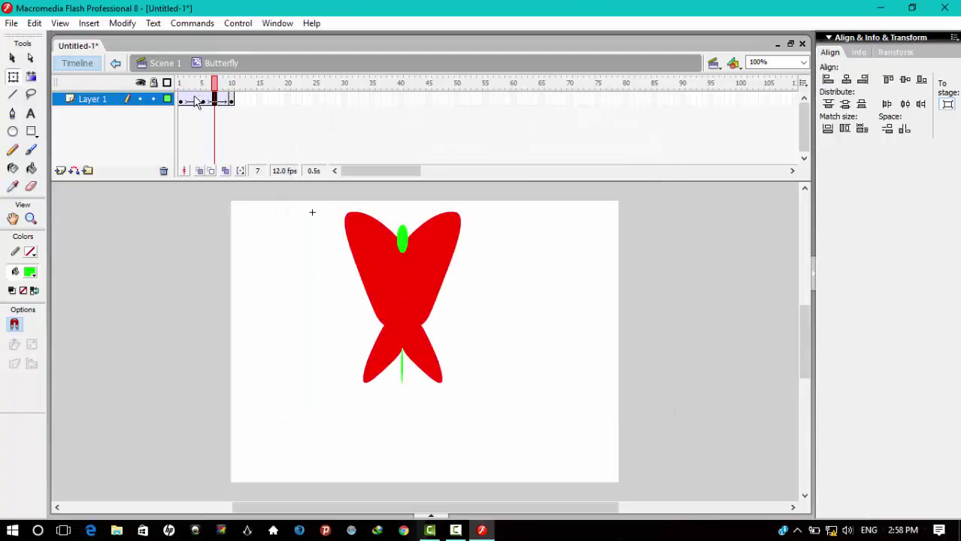
Set the ease of both motion tweens, frames 1 to 5 and 5 to 10, to 100 out.
{"action": "left_click", "coordinate": [192, 102]}
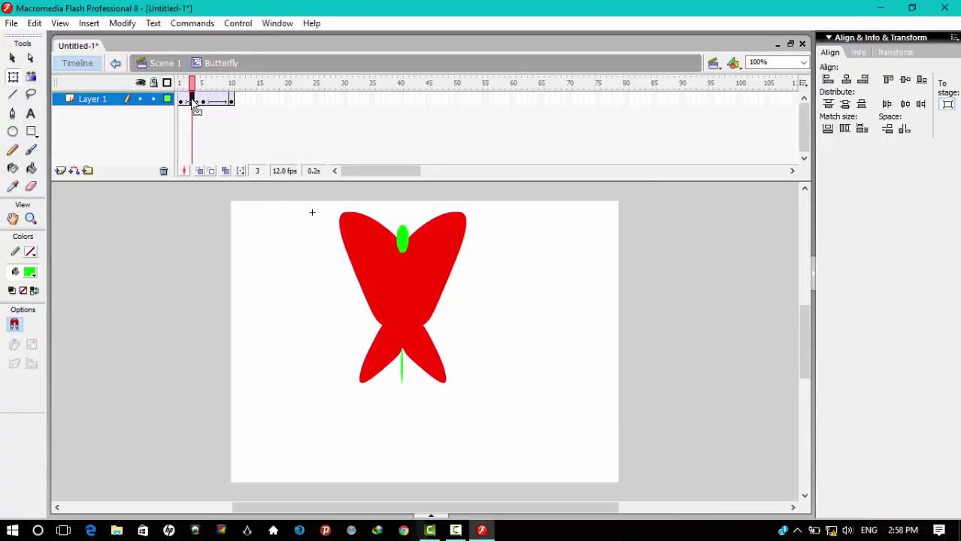
{"action": "left_click", "coordinate": [442, 516]}
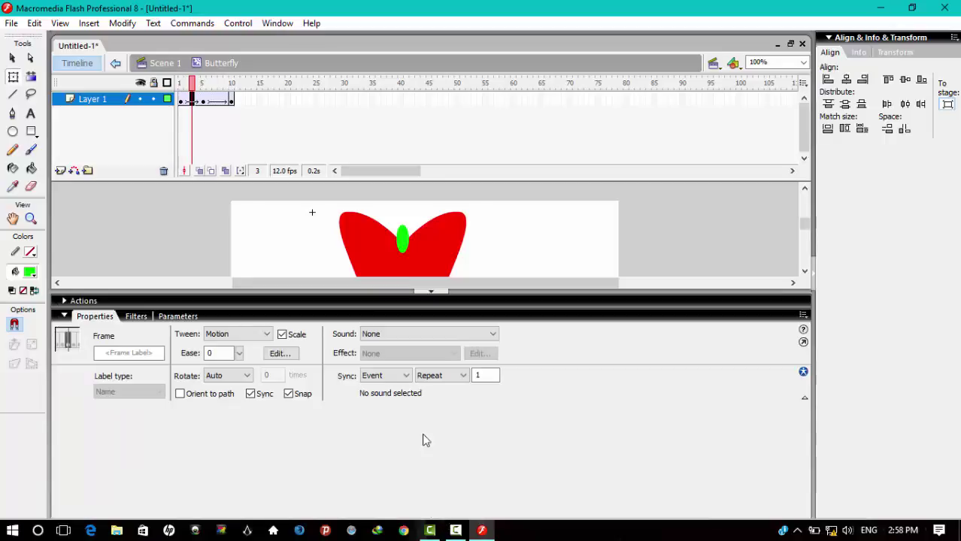
{"action": "left_click", "coordinate": [238, 355]}
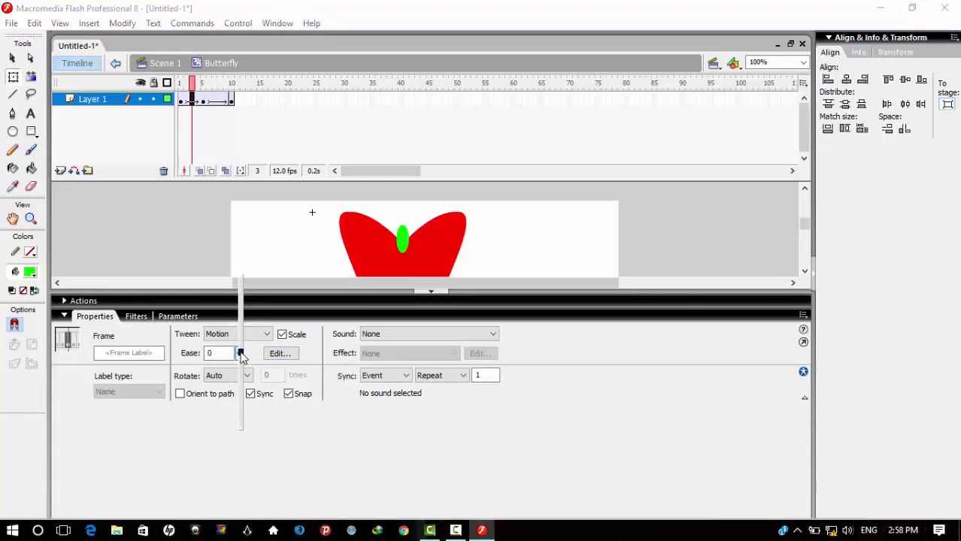
{"action": "left_click_drag", "start_coordinate": [241, 357], "coordinate": [240, 290]}
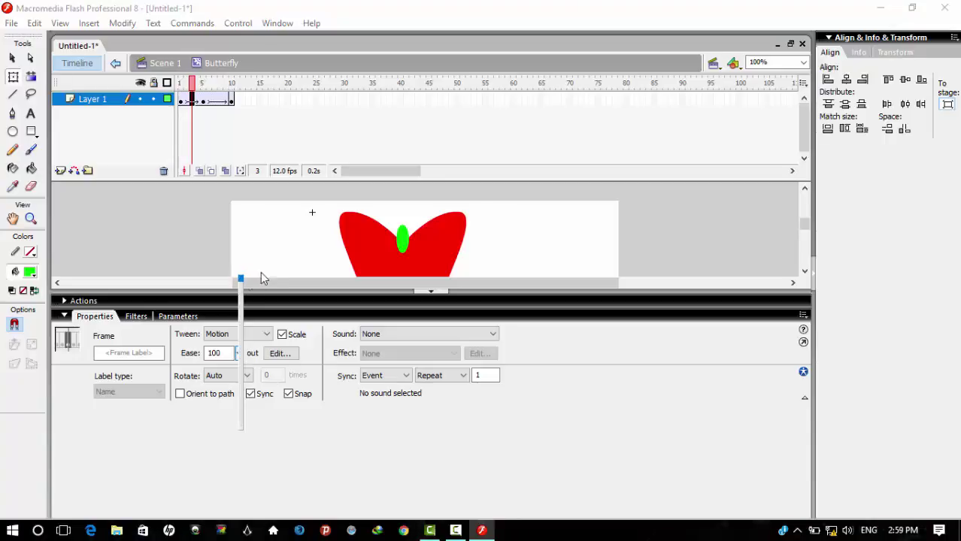
{"action": "left_click", "coordinate": [216, 105]}
{"action": "left_click", "coordinate": [215, 99]}
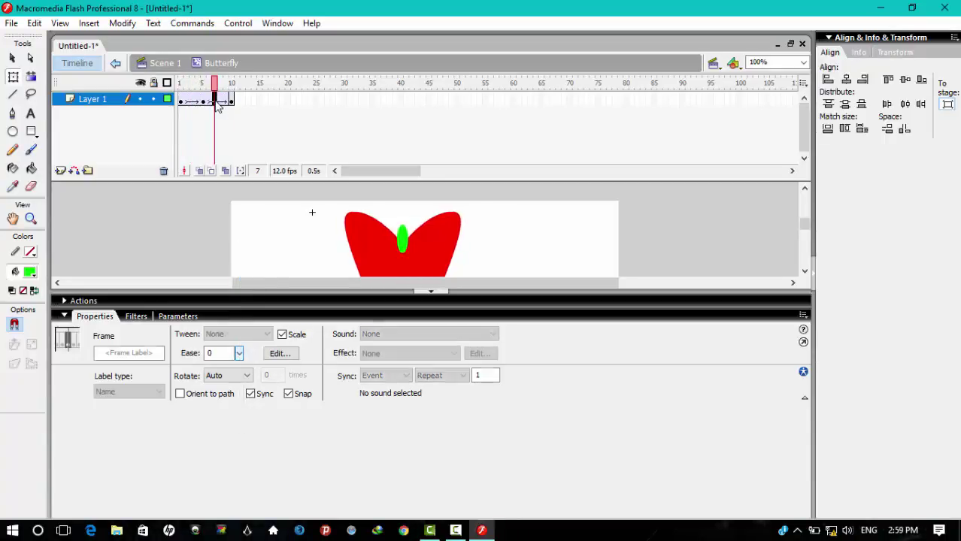
{"action": "left_click", "coordinate": [240, 358]}
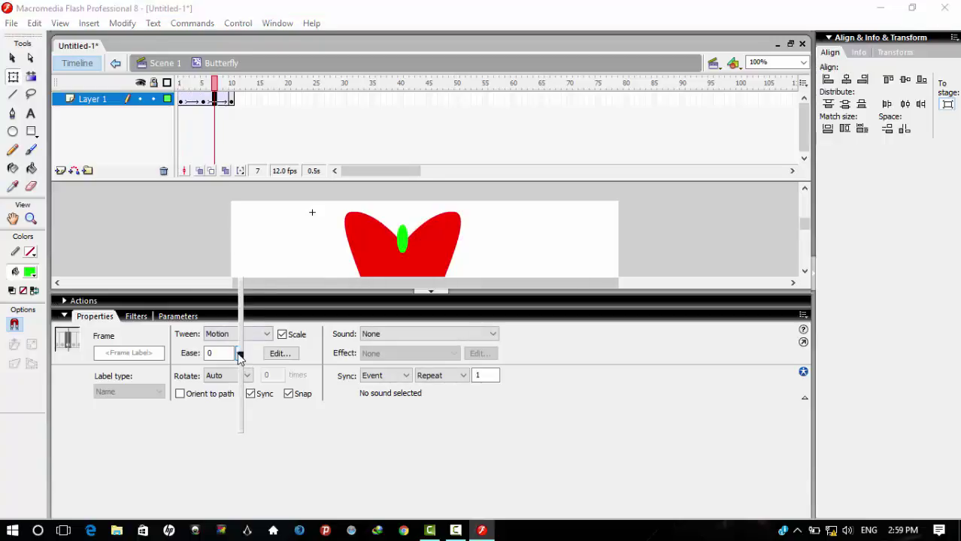
{"action": "left_click_drag", "start_coordinate": [241, 297], "coordinate": [253, 274]}
Preview the eased wing flapping as a test movie, close it and collapse the frame properties.
{"action": "key", "text": "ctrl+Return"}
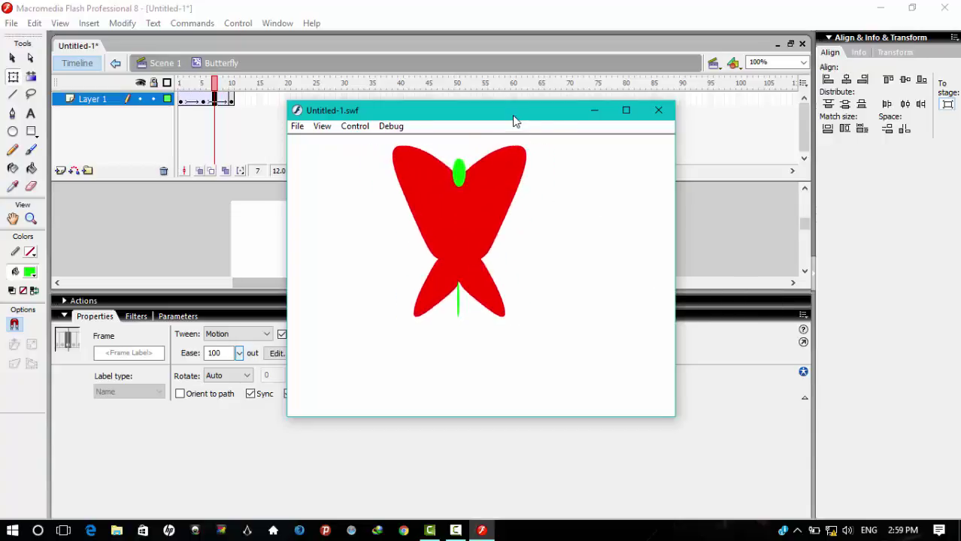
{"action": "left_click_drag", "start_coordinate": [514, 112], "coordinate": [512, 46]}
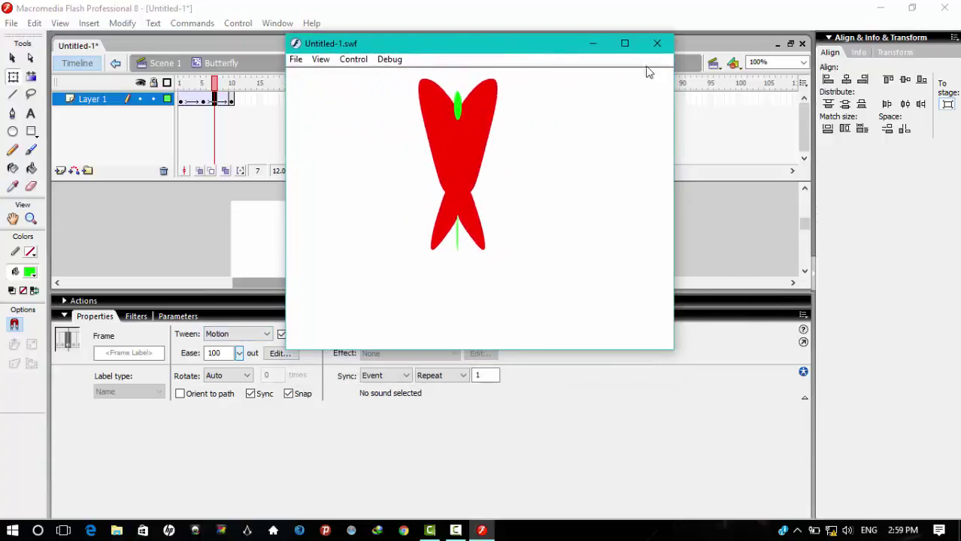
{"action": "left_click", "coordinate": [658, 43]}
{"action": "left_click", "coordinate": [431, 292]}
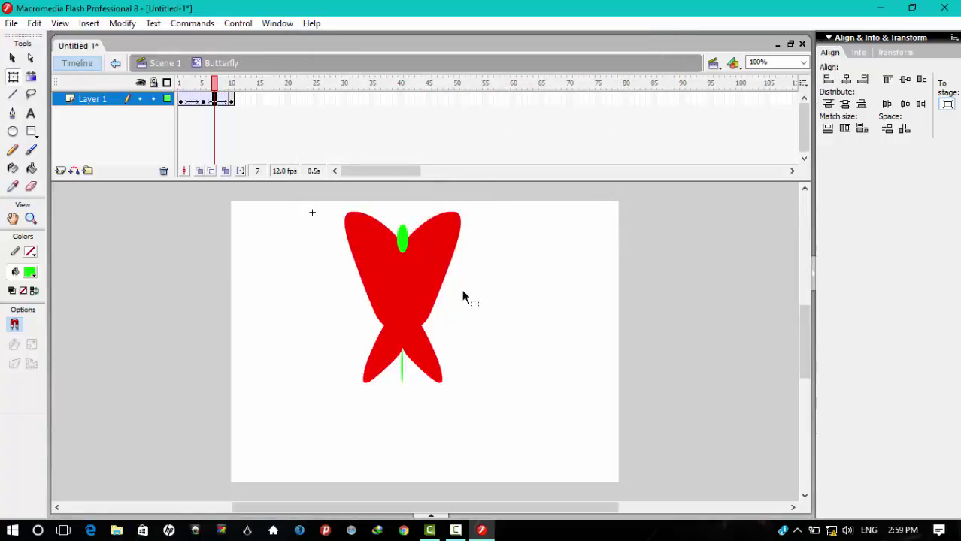
Return to Scene 1 and move the butterfly instance to the lower left area of the stage.
{"action": "left_click", "coordinate": [170, 65]}
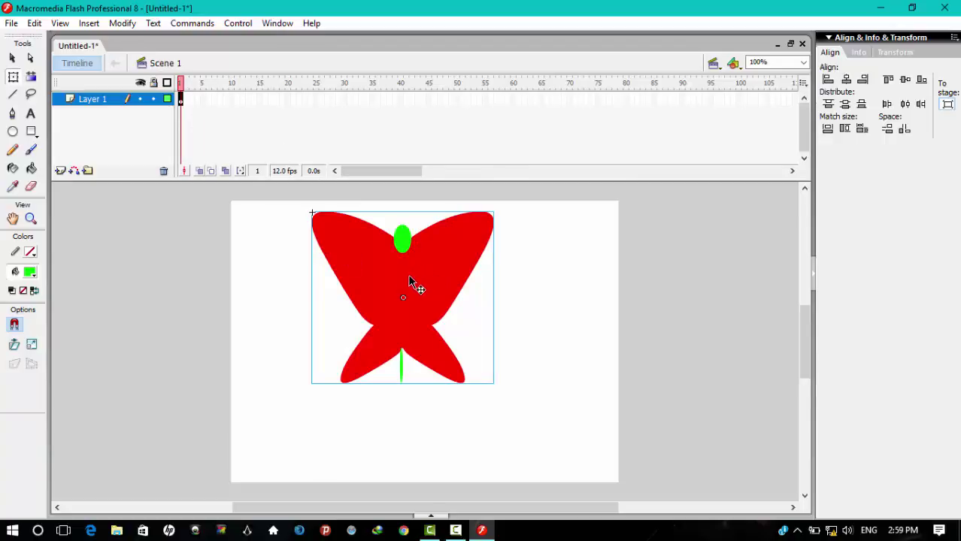
{"action": "left_click_drag", "start_coordinate": [408, 281], "coordinate": [336, 330]}
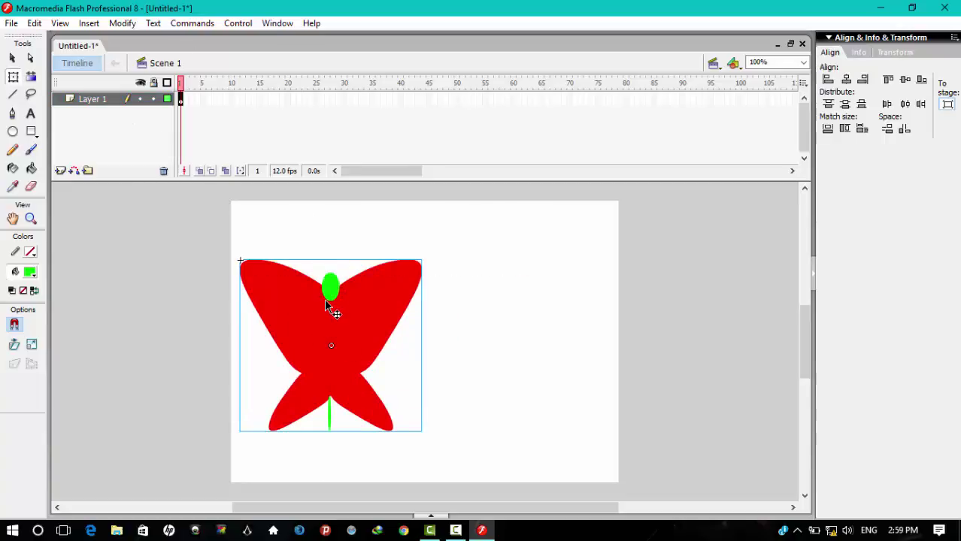
{"action": "double_click", "coordinate": [326, 305]}
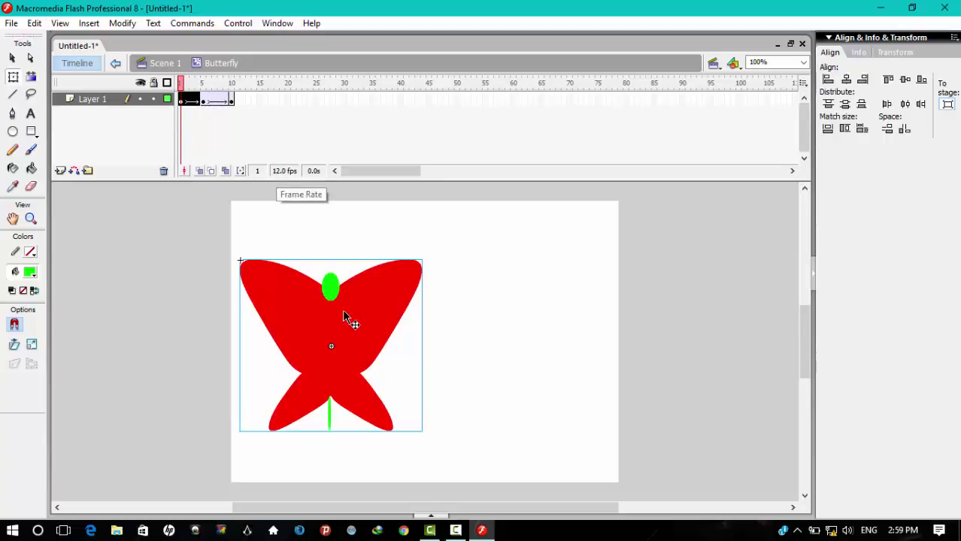
{"action": "left_click", "coordinate": [162, 65]}
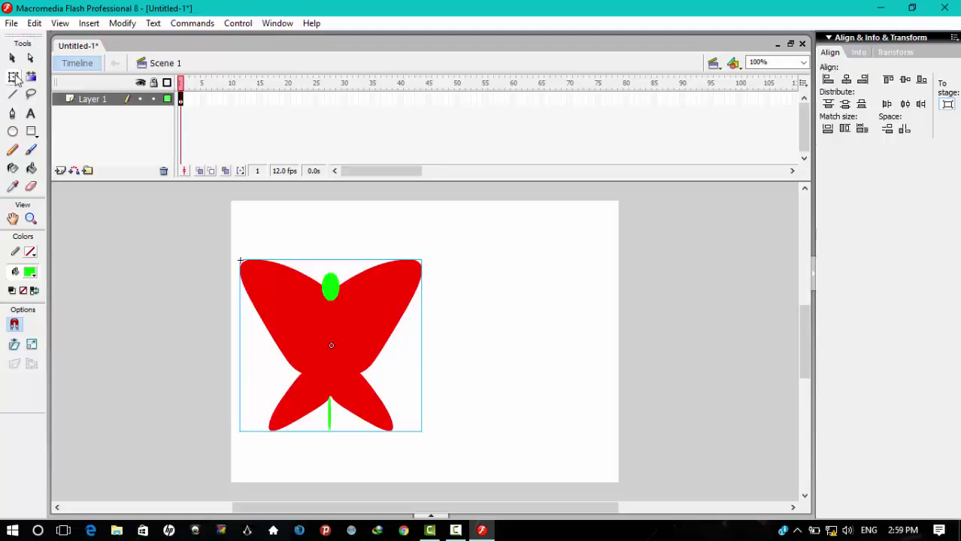
Scale the butterfly instance down to a small size with Free Transform and place it near the stage's left edge.
{"action": "left_click", "coordinate": [13, 77]}
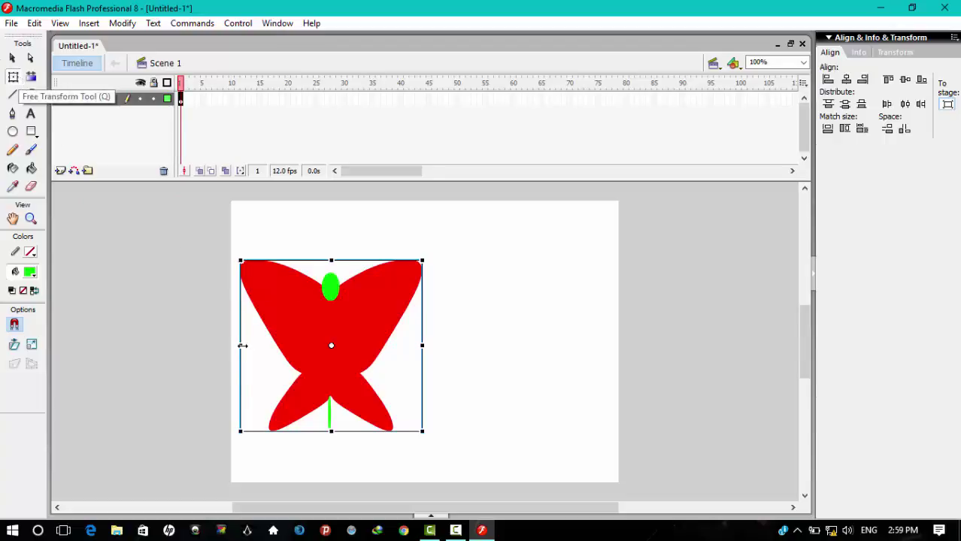
{"action": "left_click_drag", "start_coordinate": [242, 346], "coordinate": [282, 346]}
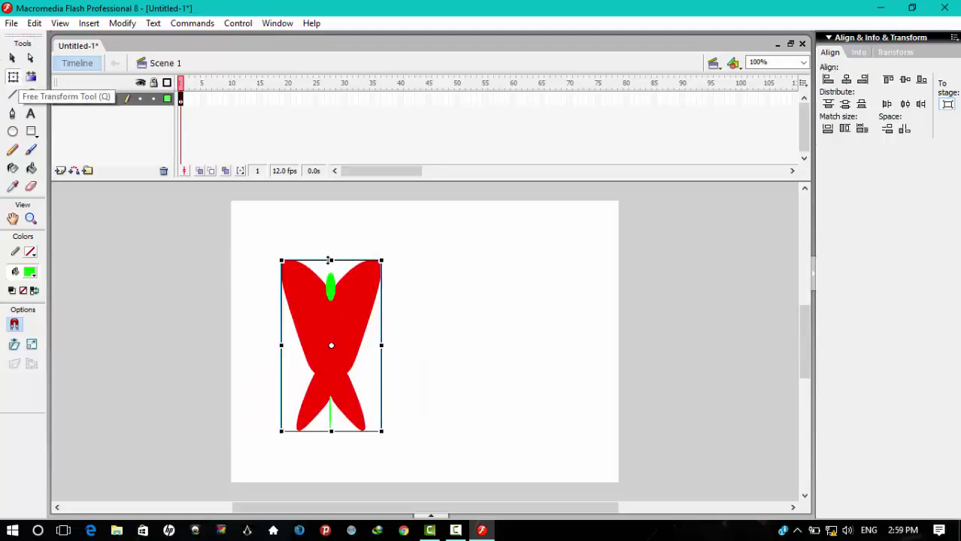
{"action": "key", "text": "ctrl+z"}
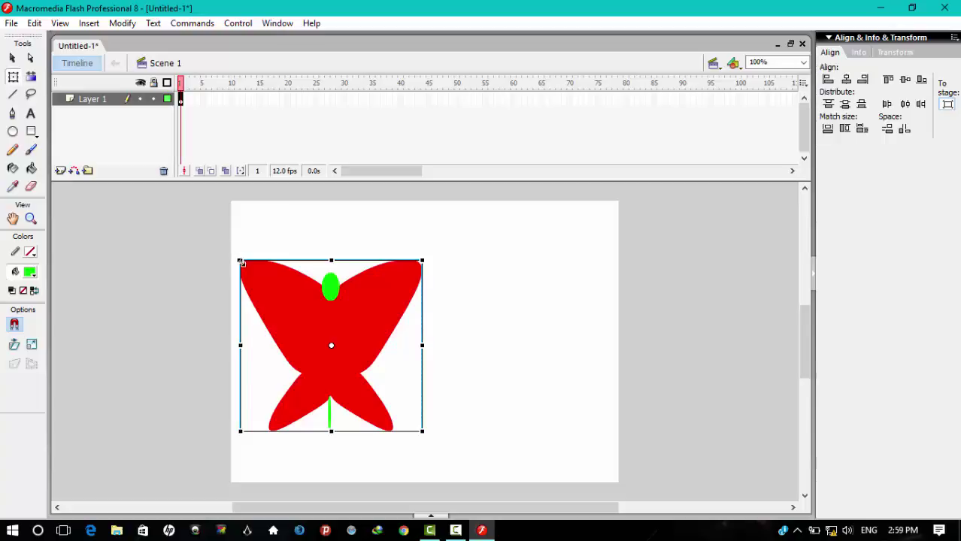
{"action": "left_click_drag", "start_coordinate": [240, 261], "coordinate": [260, 368]}
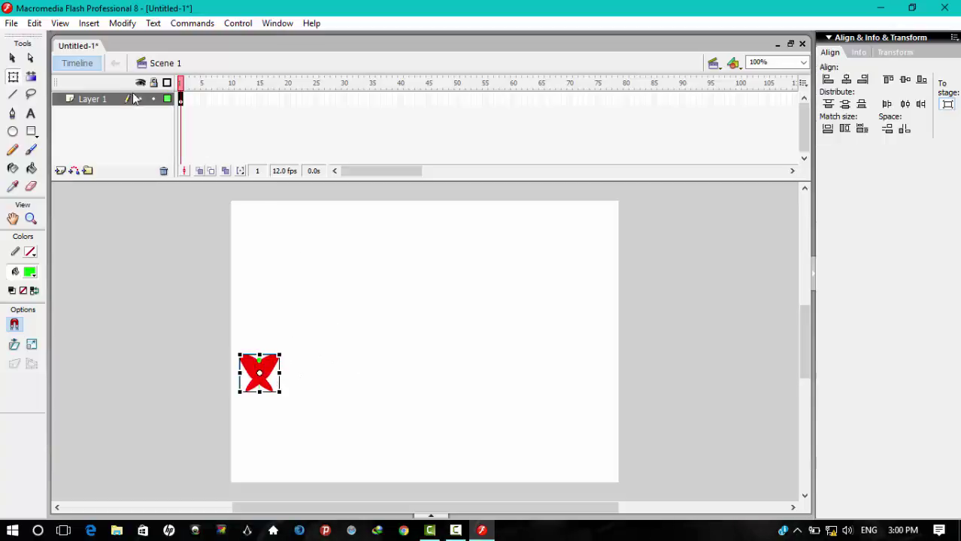
Insert a new layer above Layer 1 in Scene 1 and insert a keyframe at frame 30 of Layer 1.
{"action": "right_click", "coordinate": [106, 98]}
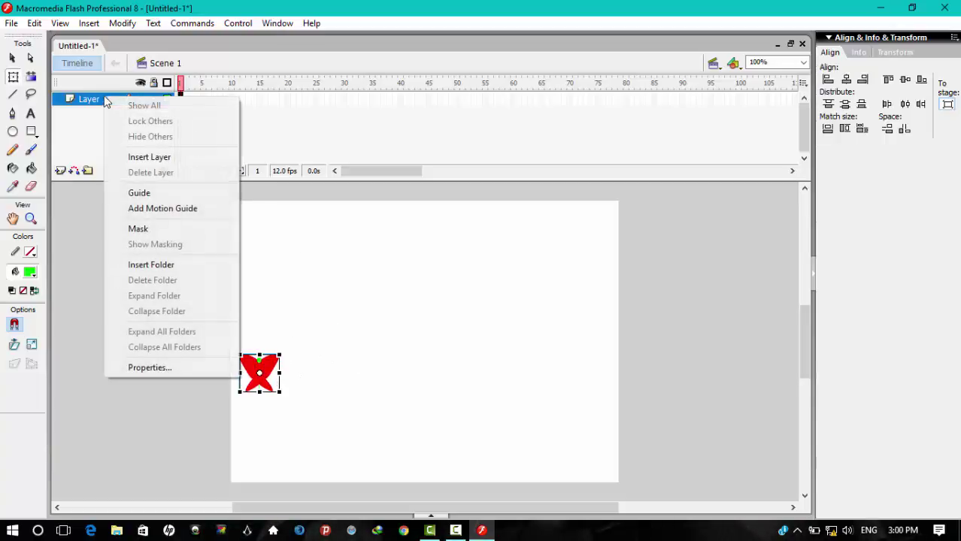
{"action": "left_click", "coordinate": [172, 161]}
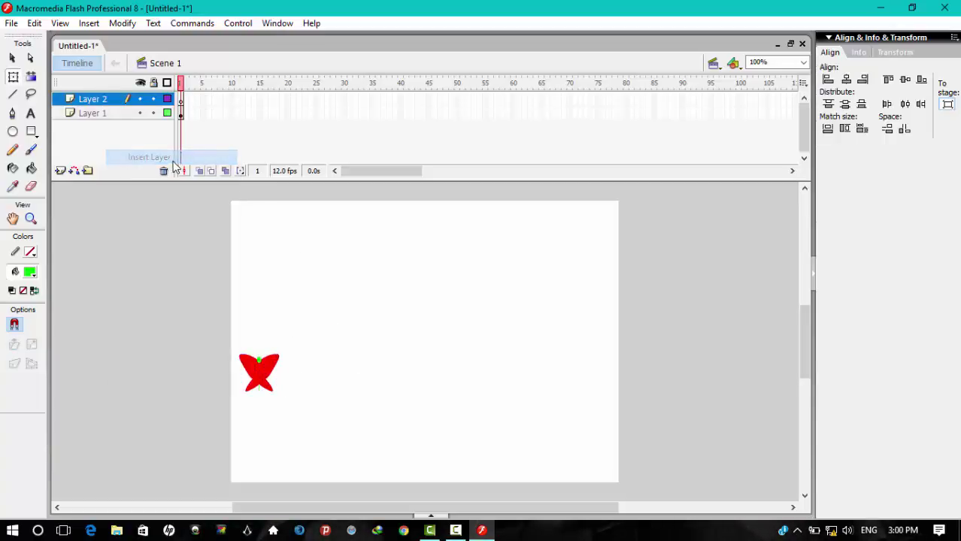
{"action": "left_click", "coordinate": [124, 114]}
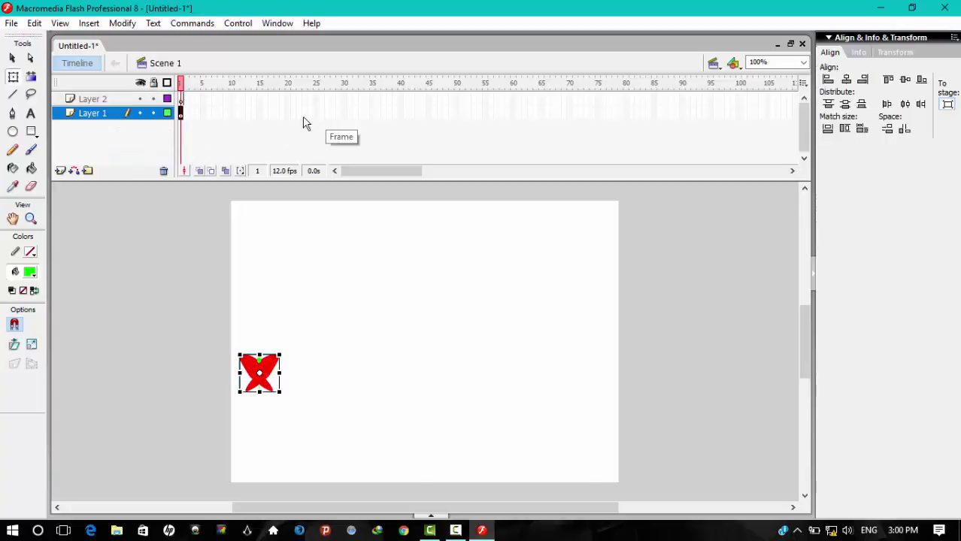
{"action": "left_click", "coordinate": [345, 117]}
{"action": "right_click", "coordinate": [346, 118]}
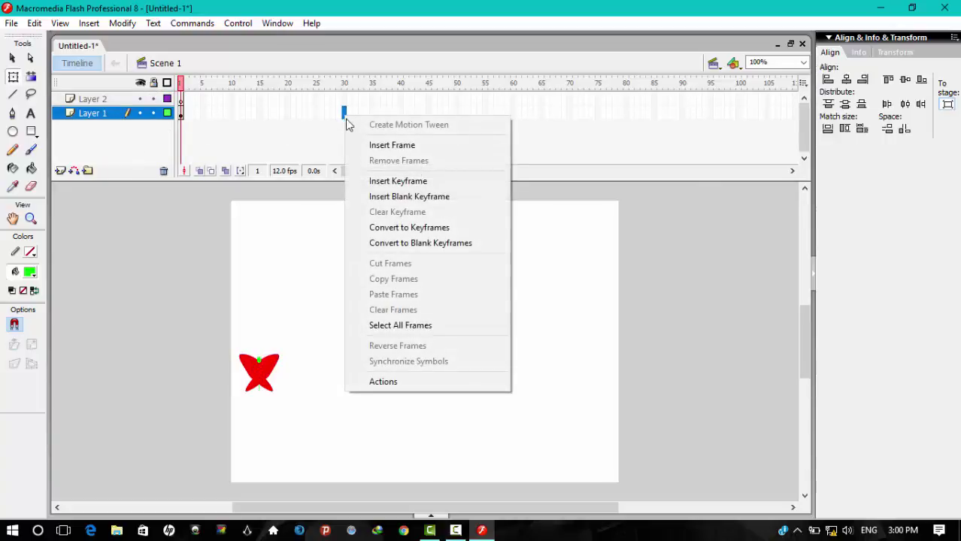
{"action": "left_click", "coordinate": [390, 181]}
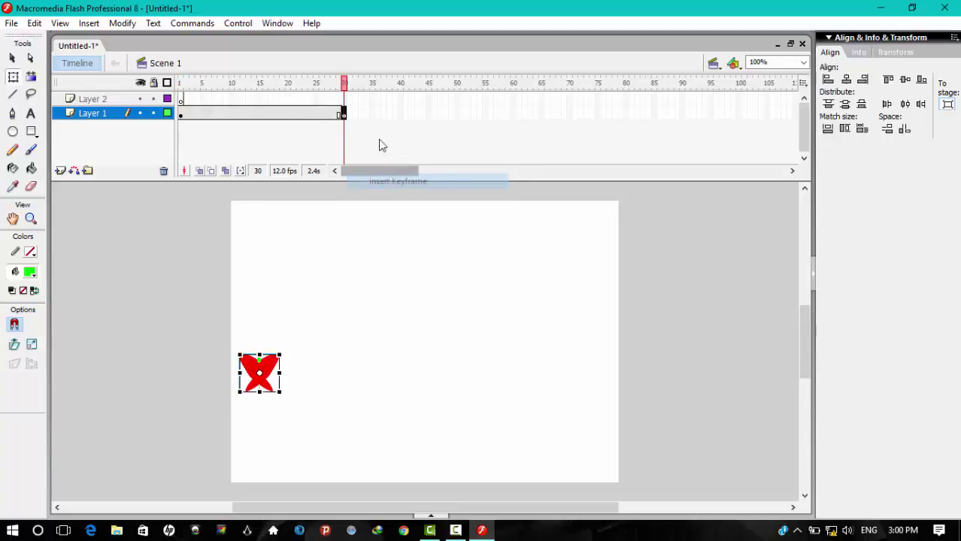
Draw a zigzag flight path with the Pencil tool on frame 1 of Layer 2, from the butterfly to a vertical drop near the stage's right edge.
{"action": "left_click", "coordinate": [118, 101]}
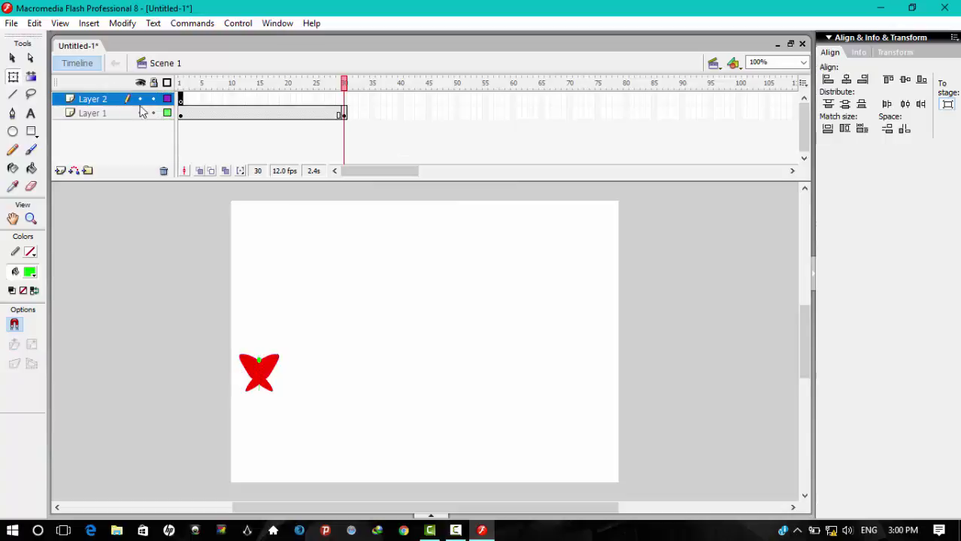
{"action": "left_click", "coordinate": [13, 150]}
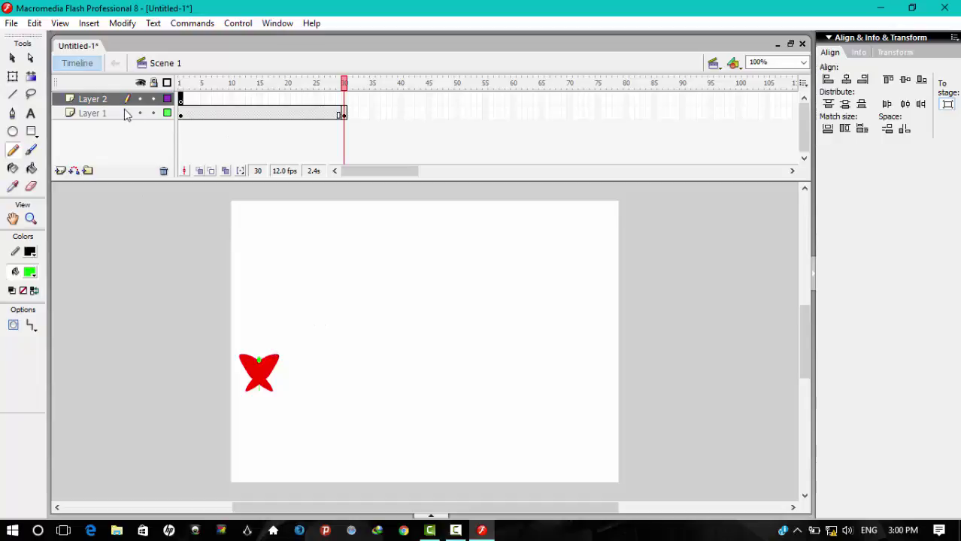
{"action": "left_click_drag", "start_coordinate": [344, 83], "coordinate": [179, 99]}
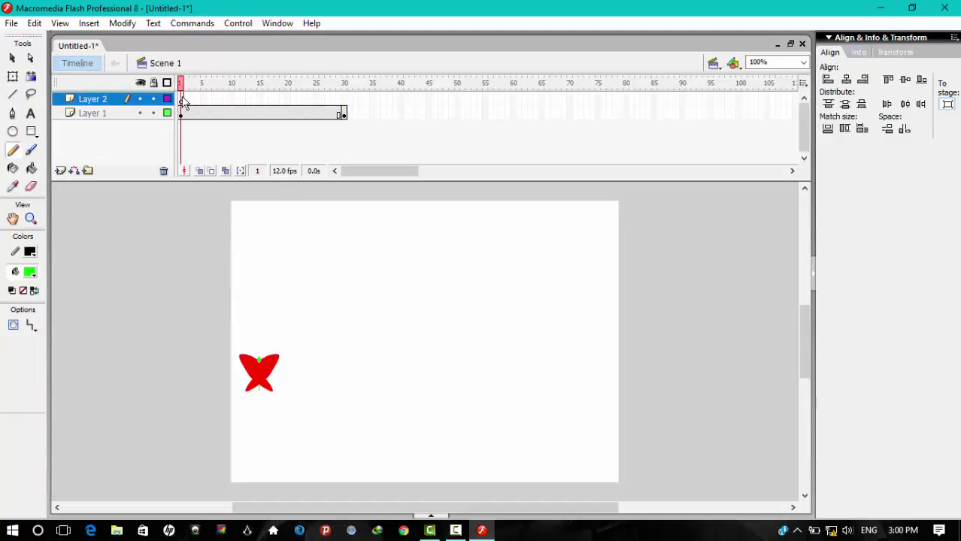
{"action": "left_click", "coordinate": [14, 153]}
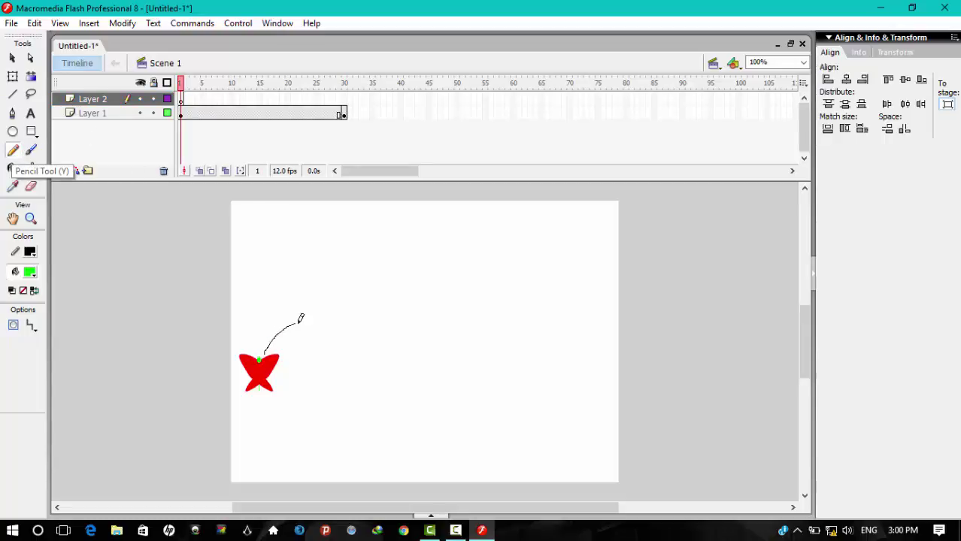
{"action": "mouse_move", "coordinate": [340, 372]}
{"action": "left_mouse_down"}
{"action": "mouse_move", "coordinate": [374, 306]}
{"action": "mouse_move", "coordinate": [395, 289]}
{"action": "mouse_move", "coordinate": [428, 377]}
{"action": "left_mouse_up"}
{"action": "mouse_move", "coordinate": [467, 334]}
{"action": "left_mouse_down"}
{"action": "mouse_move", "coordinate": [507, 266]}
{"action": "mouse_move", "coordinate": [549, 324]}
{"action": "left_mouse_up"}
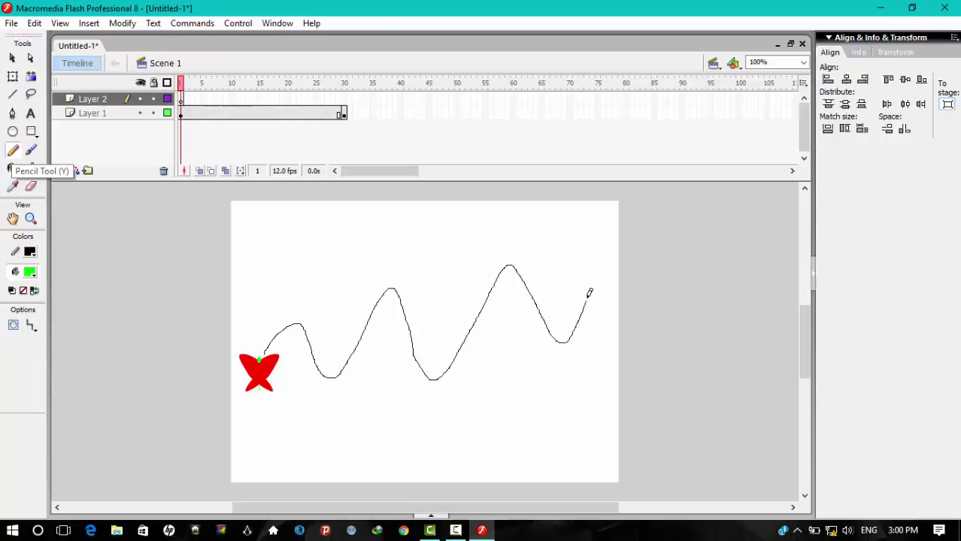
{"action": "left_click_drag", "start_coordinate": [589, 295], "coordinate": [592, 402]}
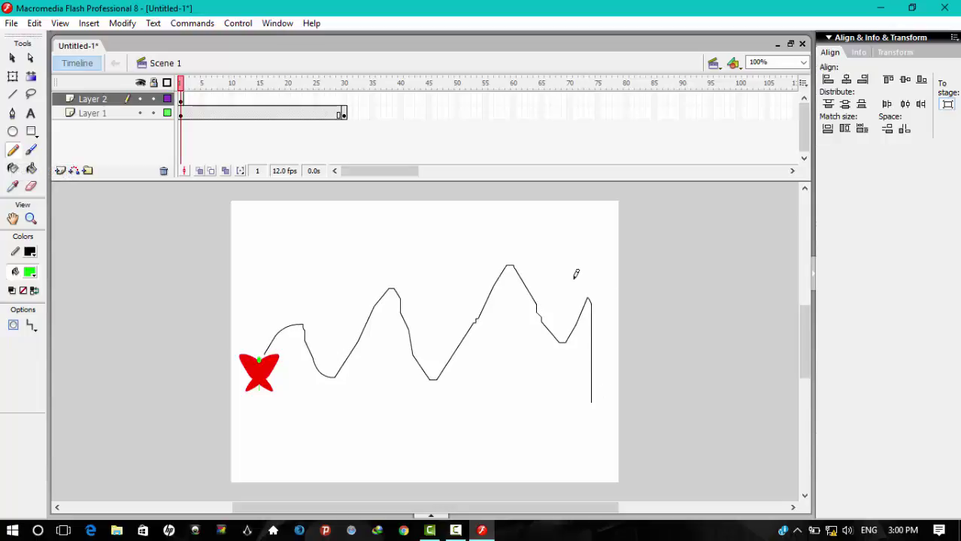
Convert Layer 2 to a guide layer and nest Layer 1 beneath it as the guided layer.
{"action": "right_click", "coordinate": [111, 101]}
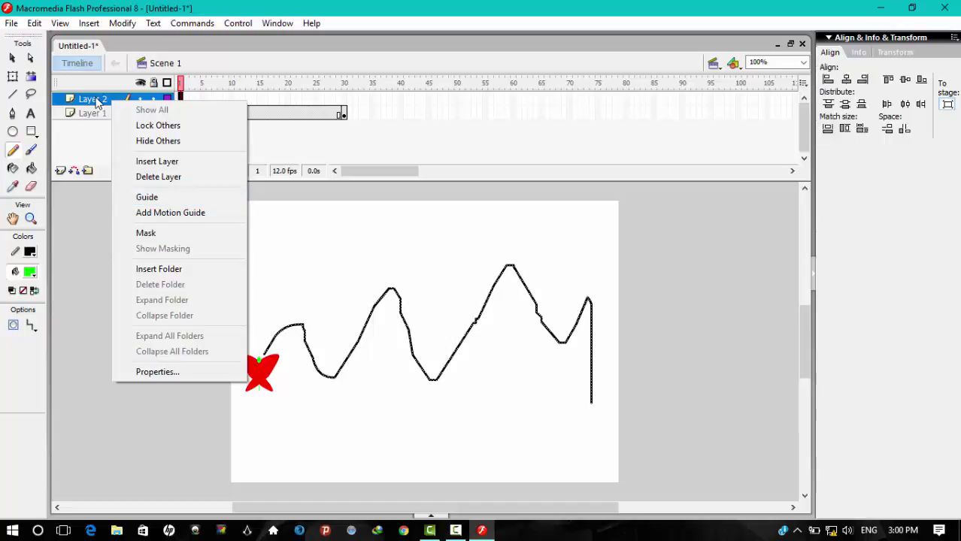
{"action": "left_click", "coordinate": [164, 199]}
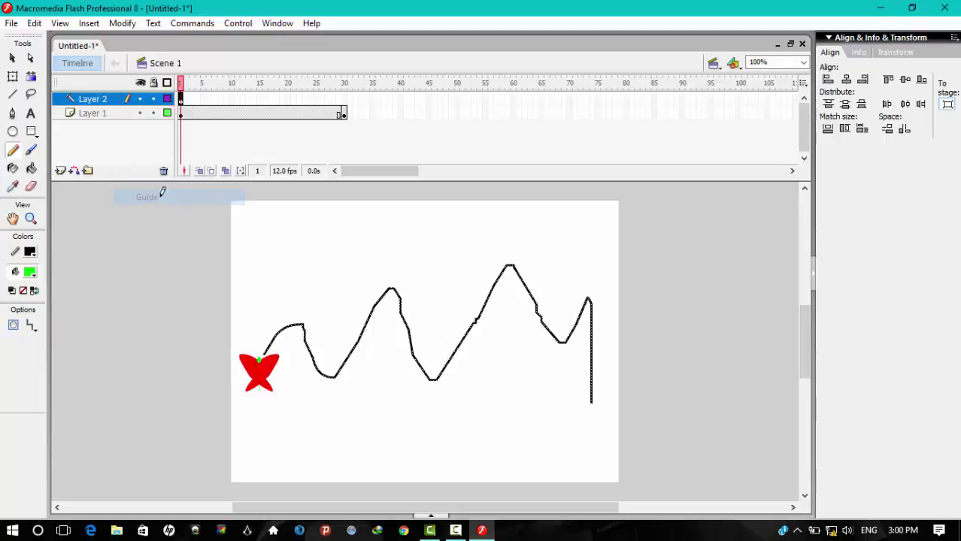
{"action": "left_click", "coordinate": [74, 113]}
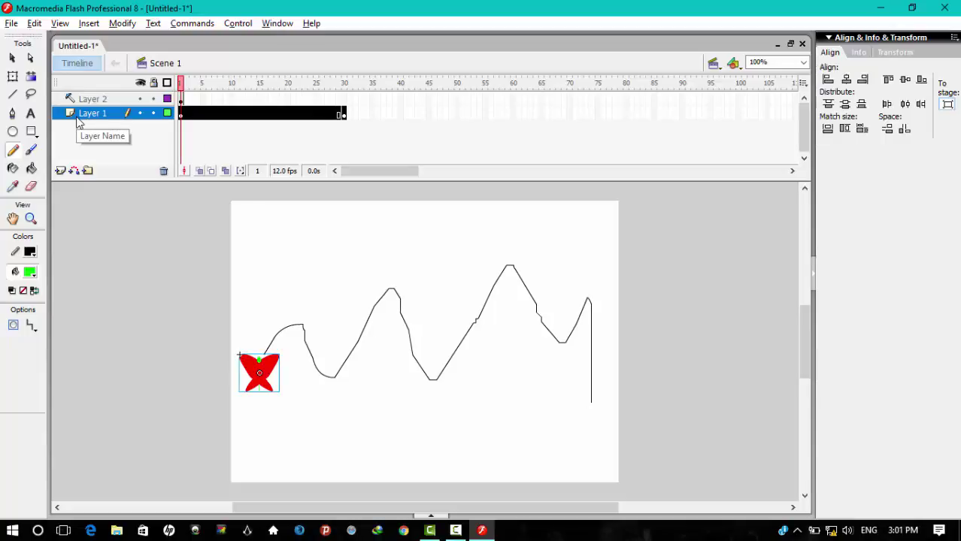
{"action": "mouse_move", "coordinate": [77, 117]}
{"action": "left_mouse_down"}
{"action": "mouse_move", "coordinate": [76, 108]}
{"action": "mouse_move", "coordinate": [79, 122]}
{"action": "left_mouse_up"}
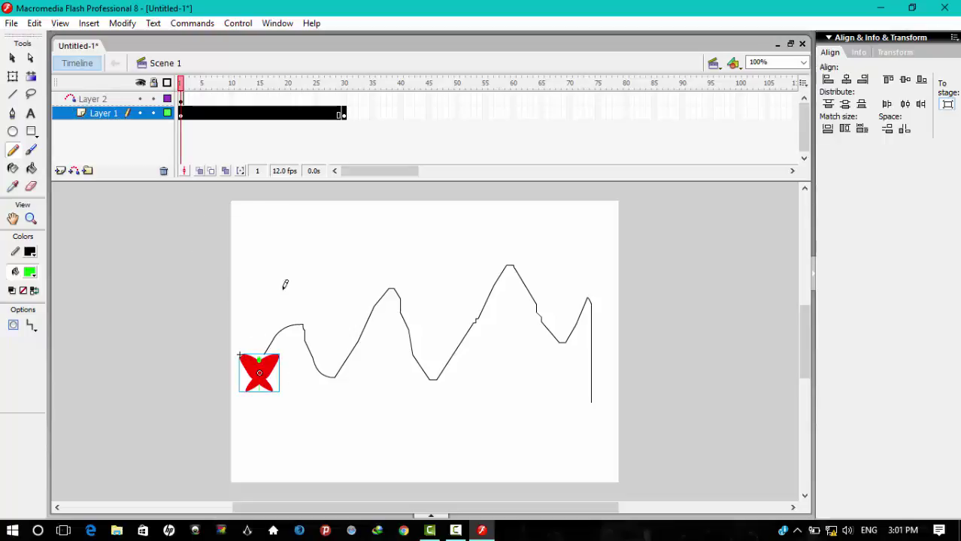
Extend the guide path on Layer 2 by inserting a frame at frame 30.
{"action": "left_click", "coordinate": [12, 57]}
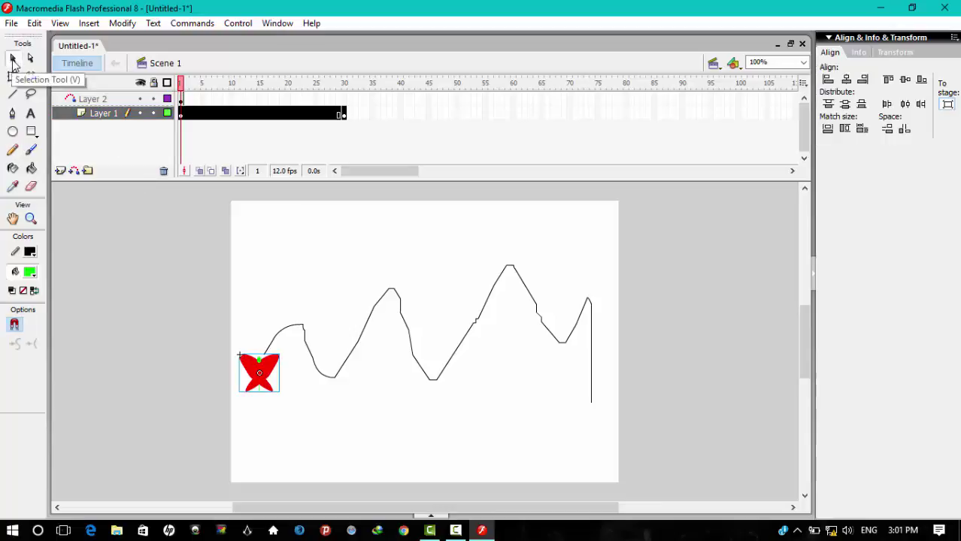
{"action": "right_click", "coordinate": [344, 99]}
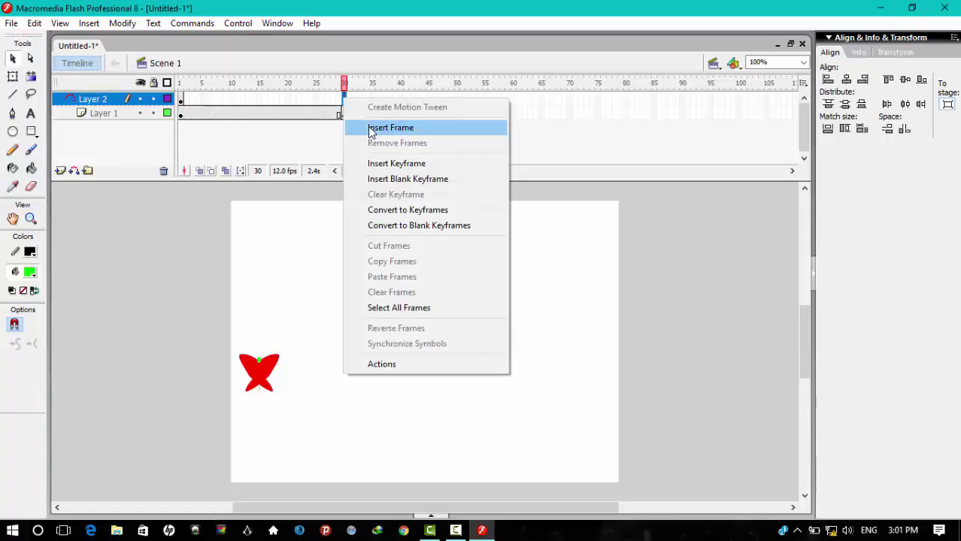
{"action": "left_click", "coordinate": [370, 129]}
Snap the butterfly's centre onto the start of the guide path at frames 30 and 1 of Layer 1.
{"action": "left_click", "coordinate": [98, 113]}
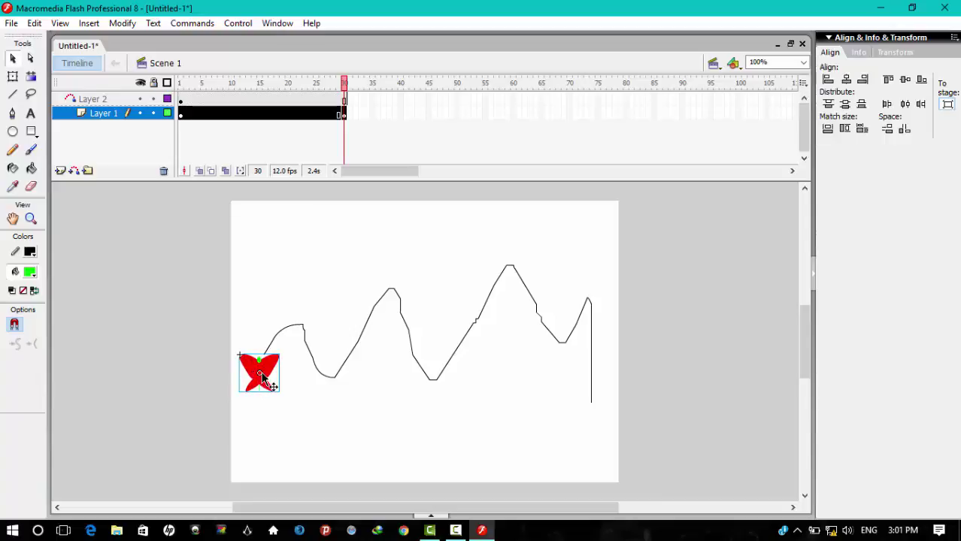
{"action": "left_click_drag", "start_coordinate": [265, 378], "coordinate": [268, 360]}
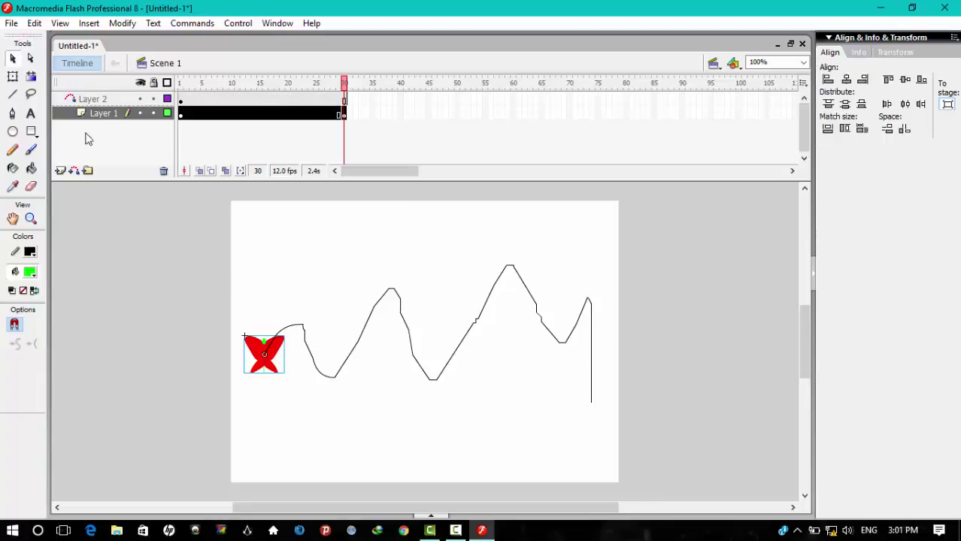
{"action": "left_click_drag", "start_coordinate": [344, 84], "coordinate": [180, 84]}
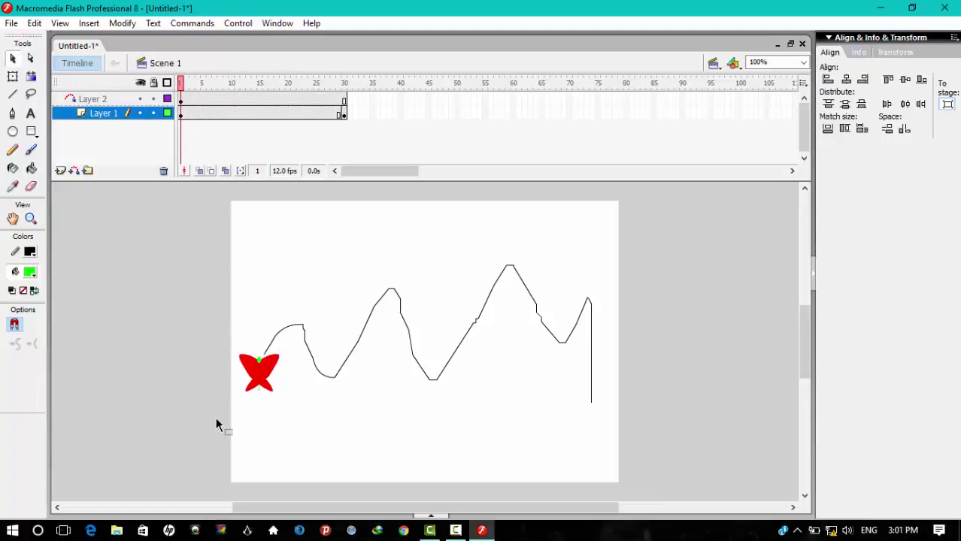
{"action": "left_click", "coordinate": [254, 370]}
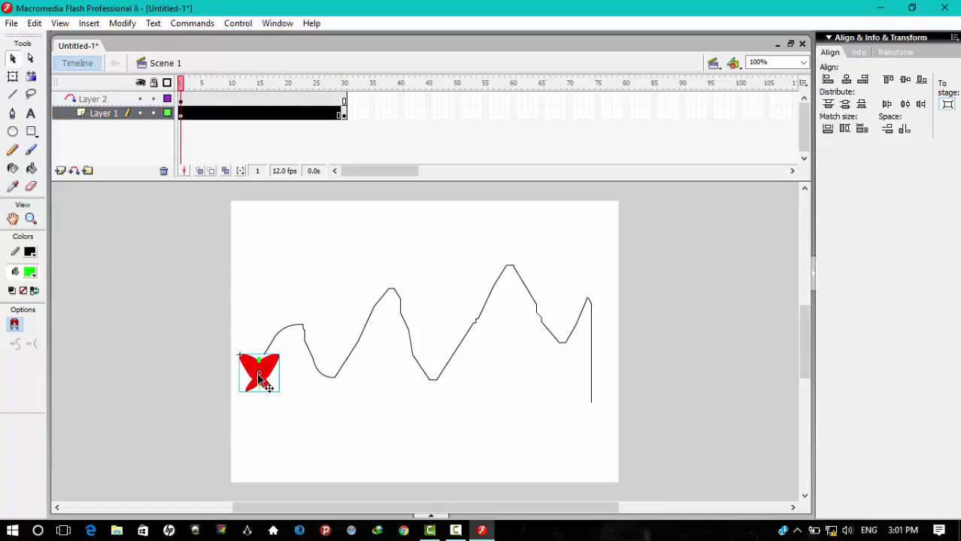
{"action": "left_click_drag", "start_coordinate": [256, 383], "coordinate": [264, 361]}
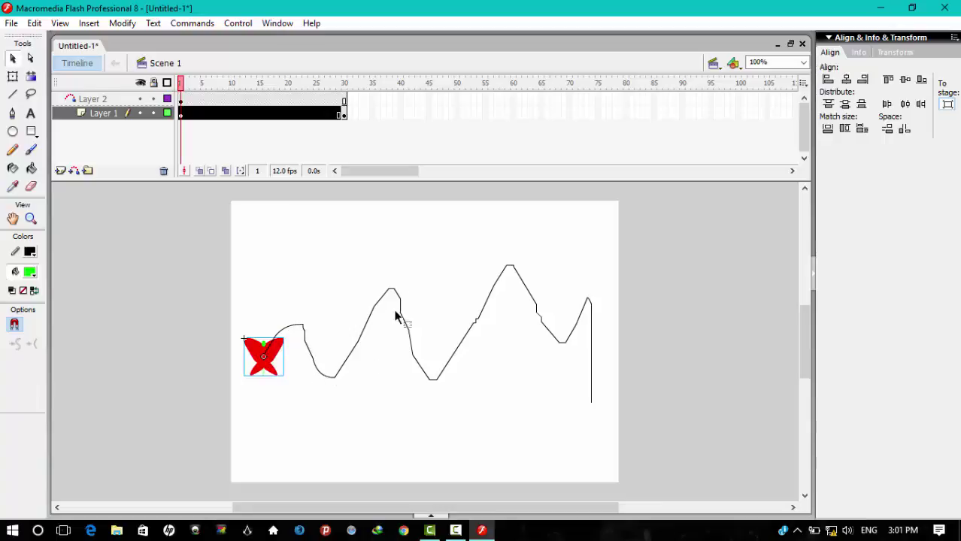
Move the butterfly at frame 30 of Layer 1 onto the lower right end of the guide path.
{"action": "left_click", "coordinate": [343, 114]}
{"action": "key", "text": "F6"}
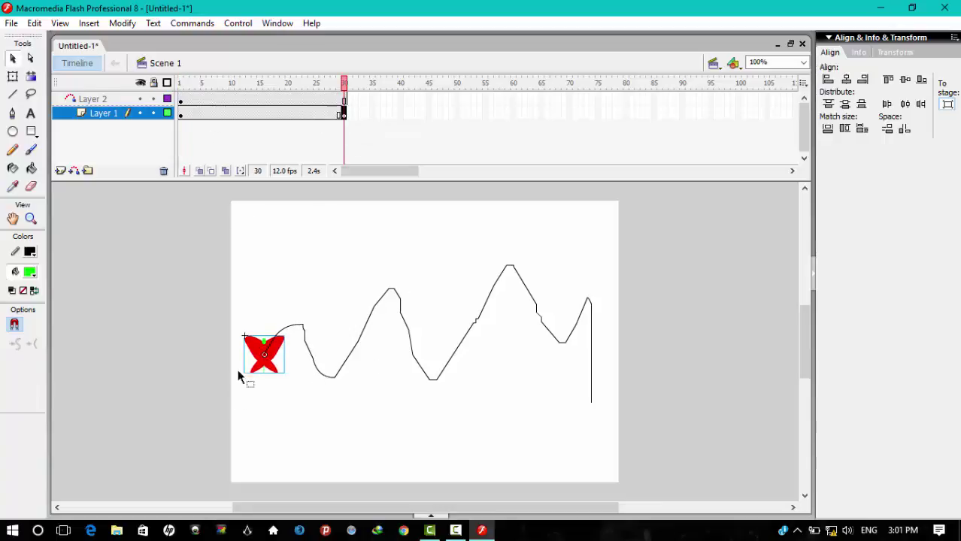
{"action": "left_click_drag", "start_coordinate": [263, 364], "coordinate": [591, 415]}
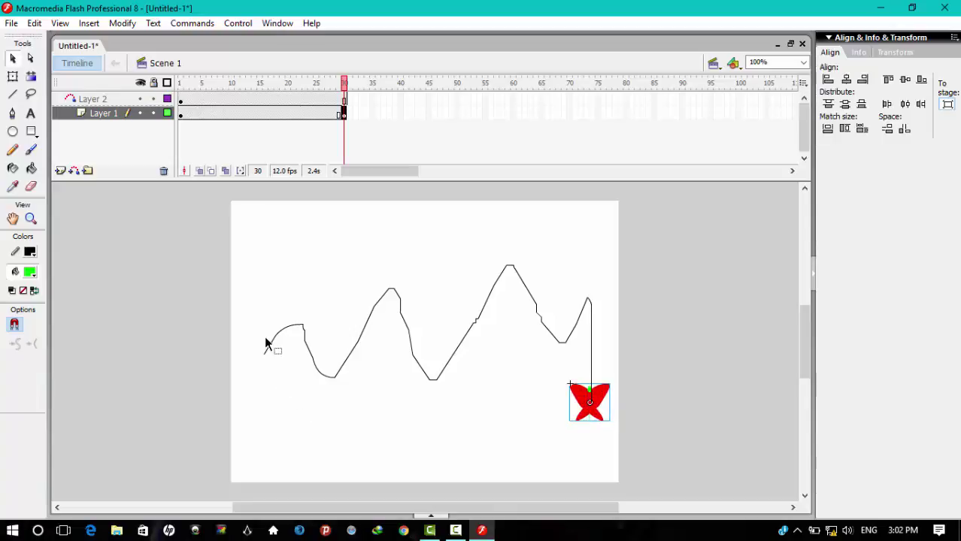
Create a motion tween on Layer 1 between frames 1 and 30, and preview the flight as a test movie.
{"action": "left_click", "coordinate": [218, 114]}
{"action": "right_click", "coordinate": [218, 114]}
{"action": "left_click", "coordinate": [282, 125]}
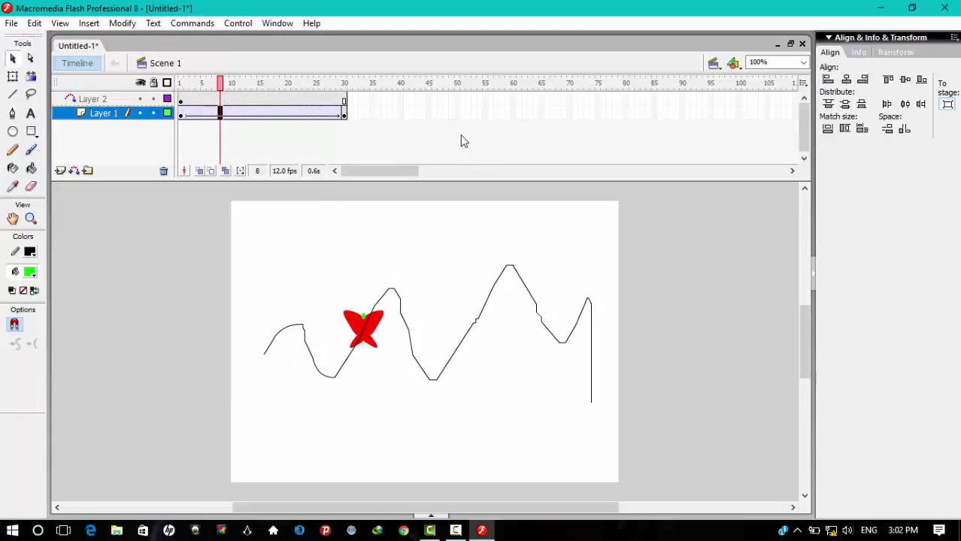
{"action": "key", "text": "ctrl+Return"}
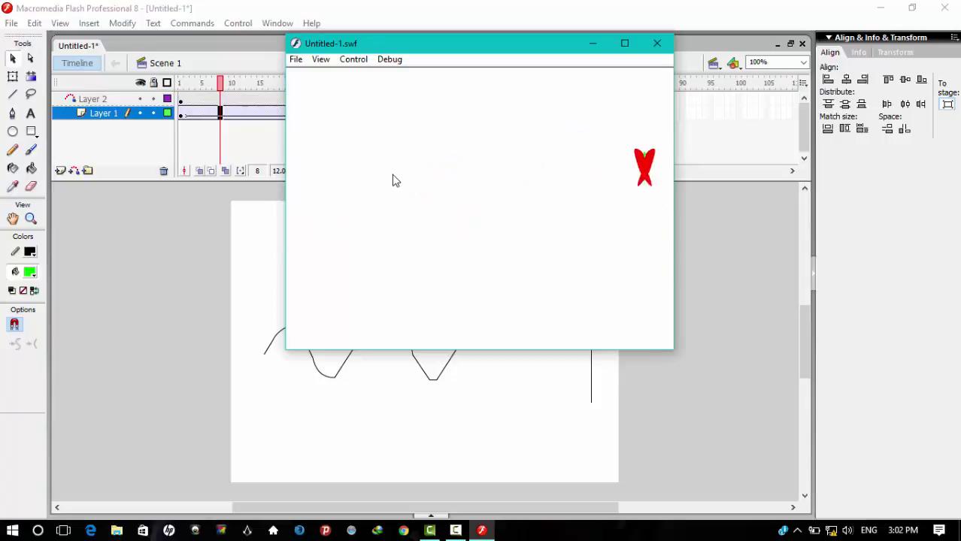
{"action": "left_click", "coordinate": [658, 43]}
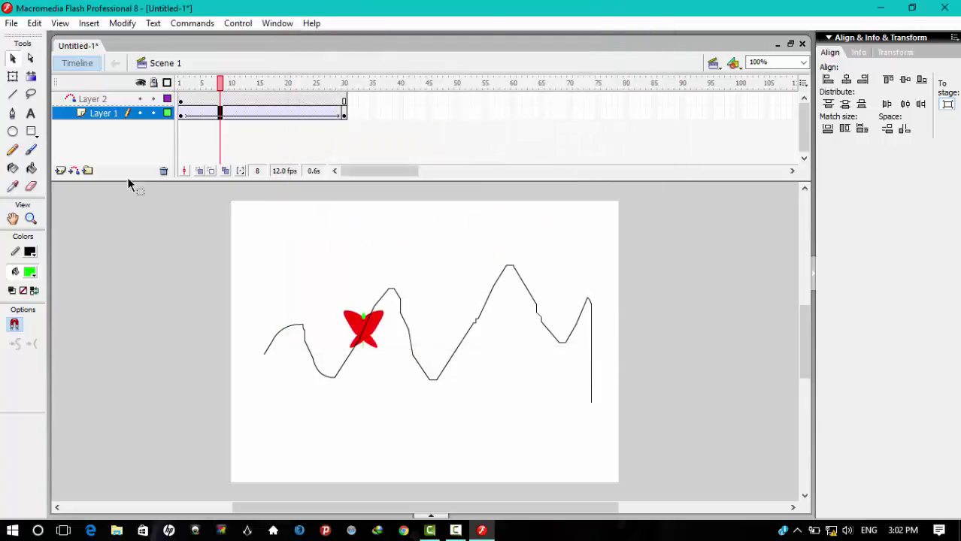
Rotate the butterfly at frame 30 with Free Transform so its head points downward, and preview the flight as a test movie.
{"action": "left_click", "coordinate": [345, 116]}
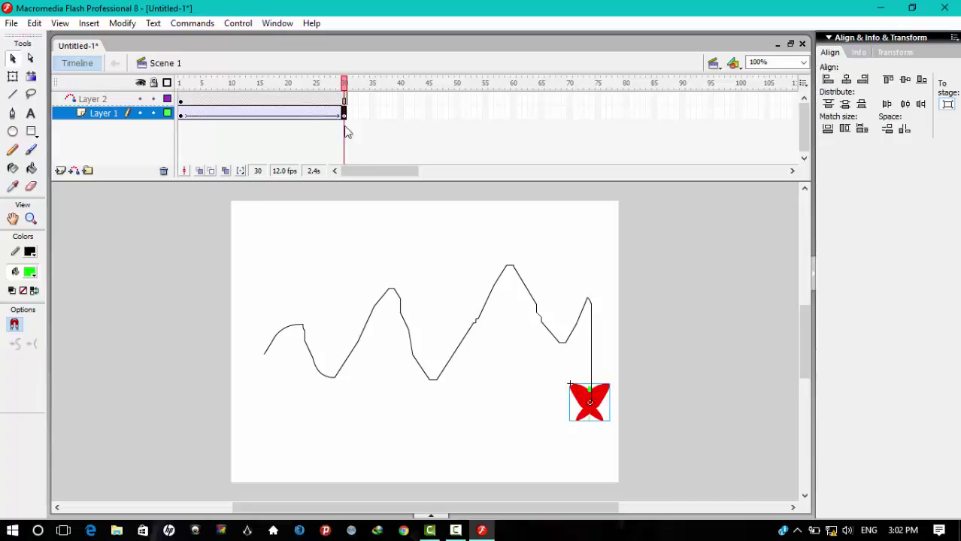
{"action": "left_click", "coordinate": [181, 114]}
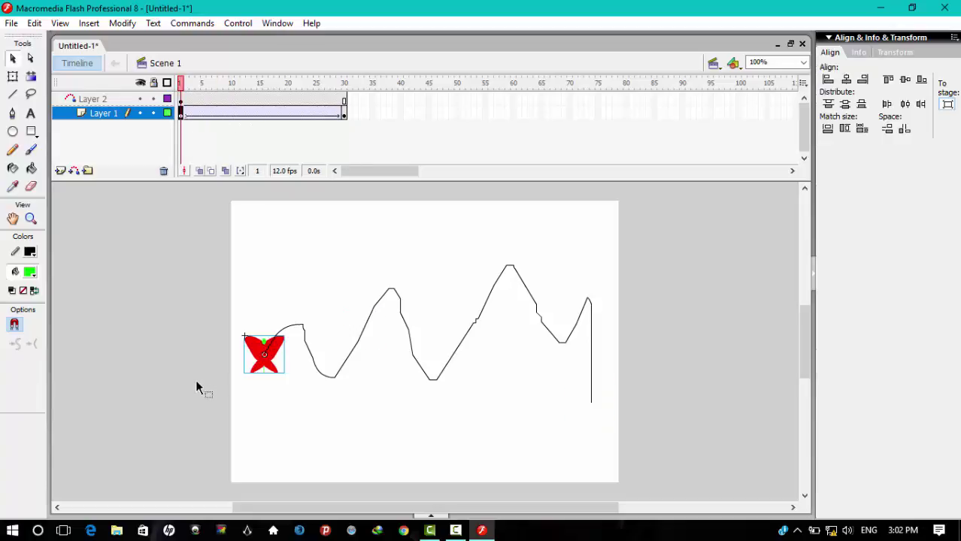
{"action": "left_click", "coordinate": [345, 115]}
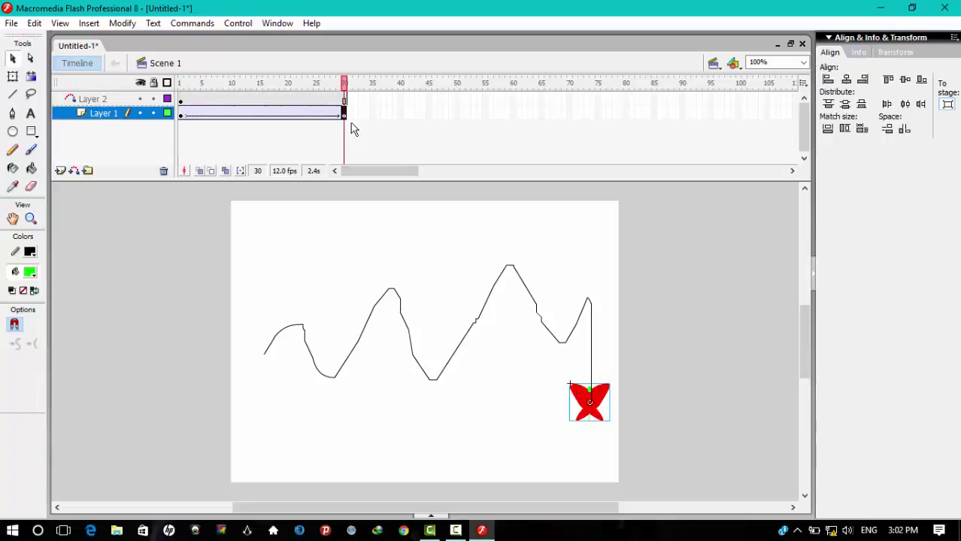
{"action": "left_click", "coordinate": [13, 77]}
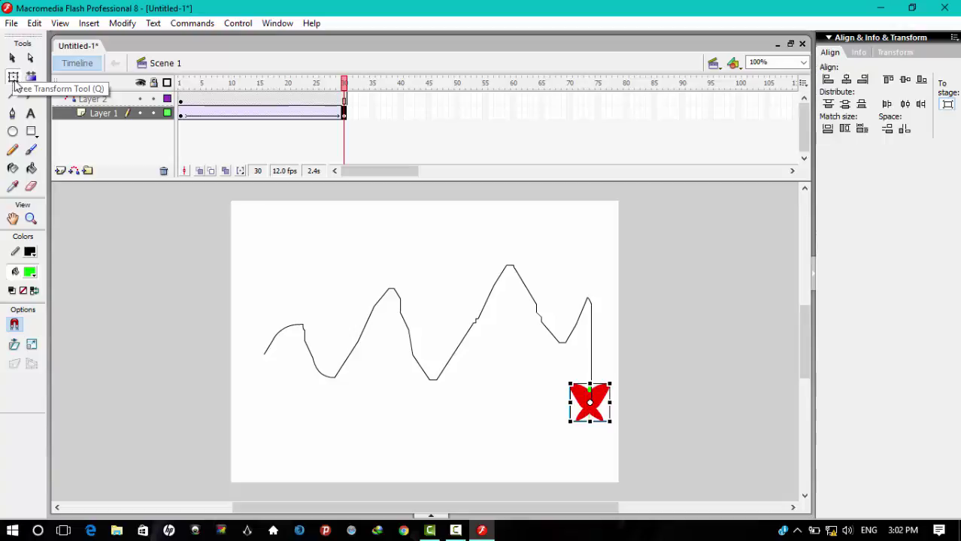
{"action": "mouse_move", "coordinate": [618, 422]}
{"action": "left_mouse_down"}
{"action": "mouse_move", "coordinate": [591, 430]}
{"action": "mouse_move", "coordinate": [614, 425]}
{"action": "mouse_move", "coordinate": [602, 427]}
{"action": "mouse_move", "coordinate": [614, 415]}
{"action": "left_mouse_up"}
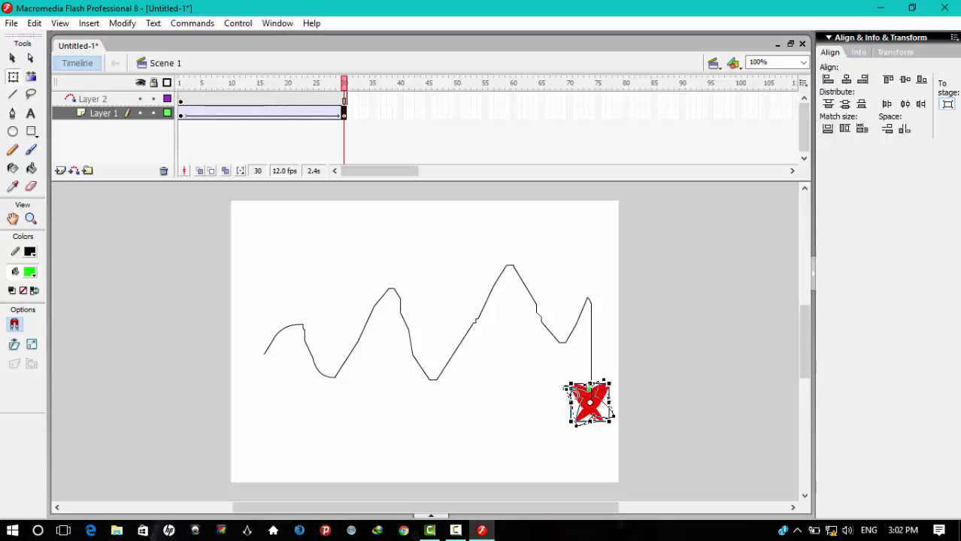
{"action": "left_click_drag", "start_coordinate": [566, 389], "coordinate": [571, 399]}
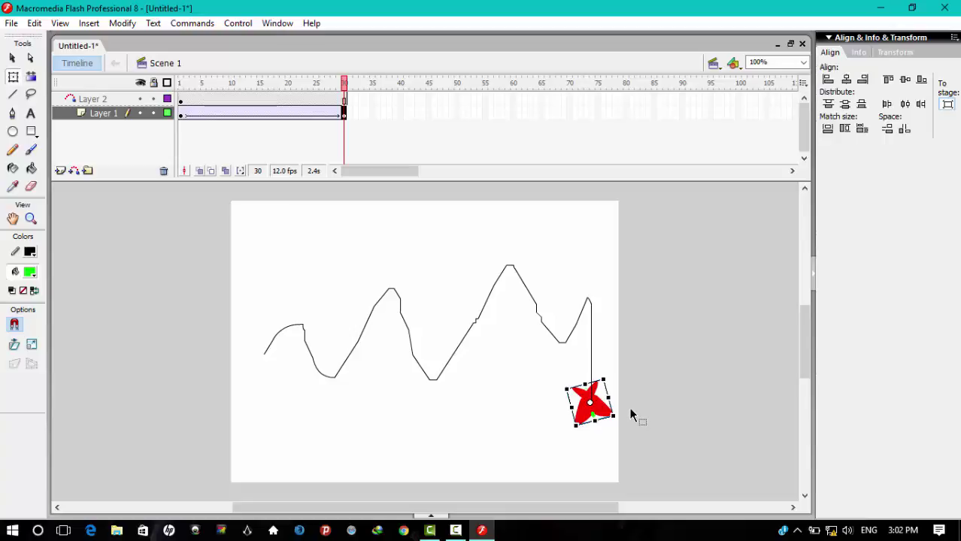
{"action": "key", "text": "ctrl+Return"}
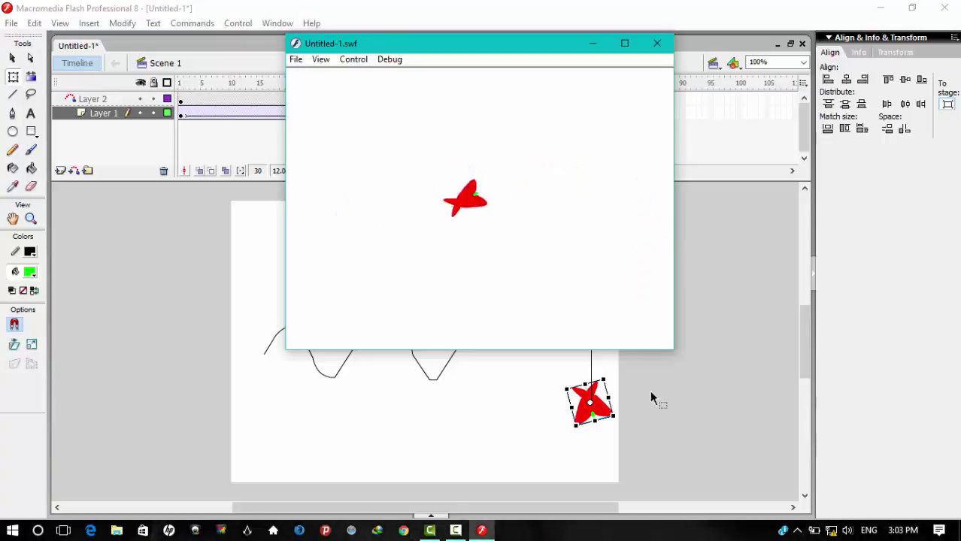
{"action": "left_click", "coordinate": [658, 43]}
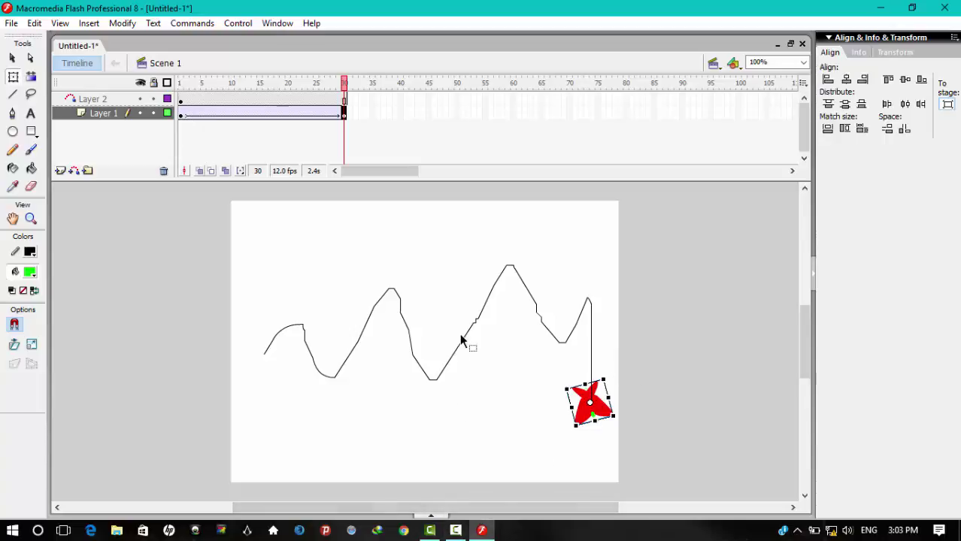
Enable Orient to path in the frame properties of Layer 1's motion tween and check the butterfly at frame 8.
{"action": "left_click", "coordinate": [255, 114]}
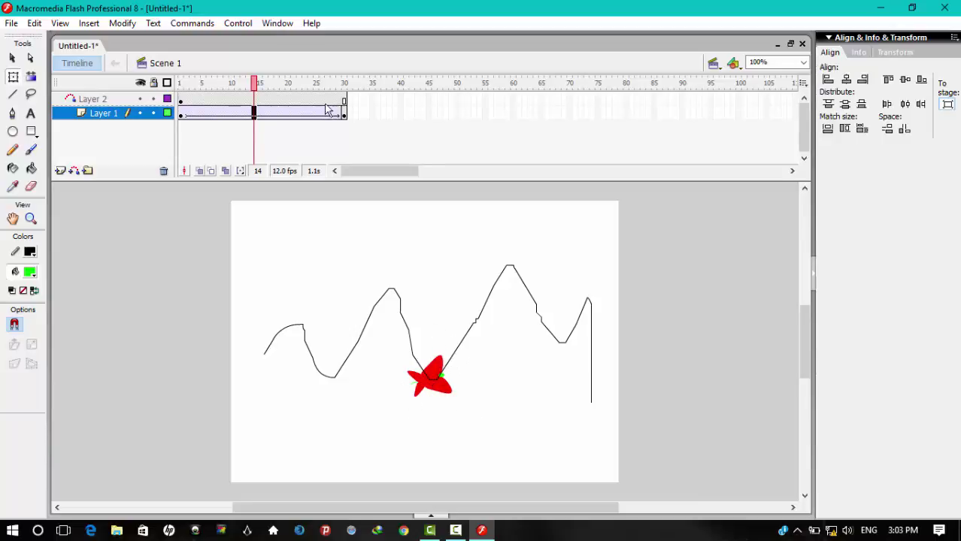
{"action": "left_click", "coordinate": [430, 518]}
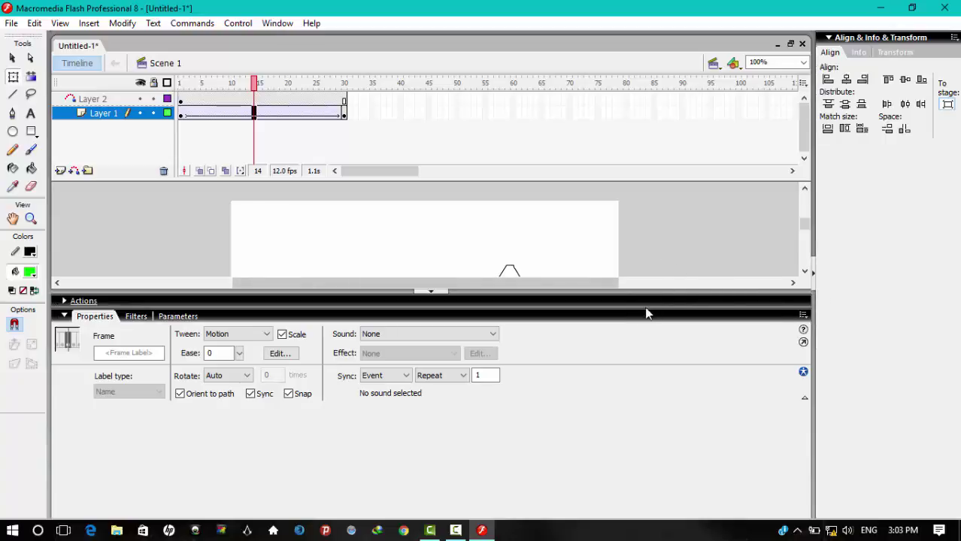
{"action": "left_click", "coordinate": [454, 532]}
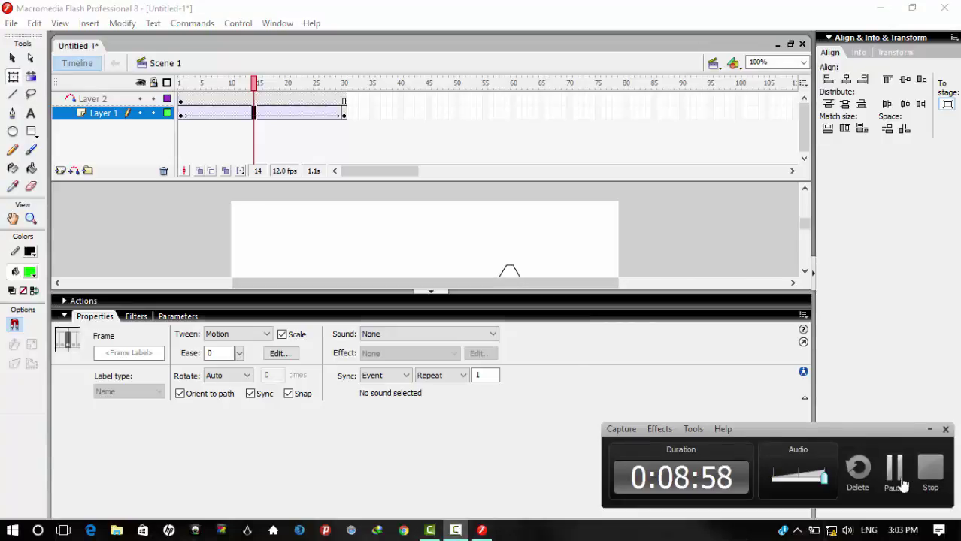
{"action": "left_click", "coordinate": [895, 464]}
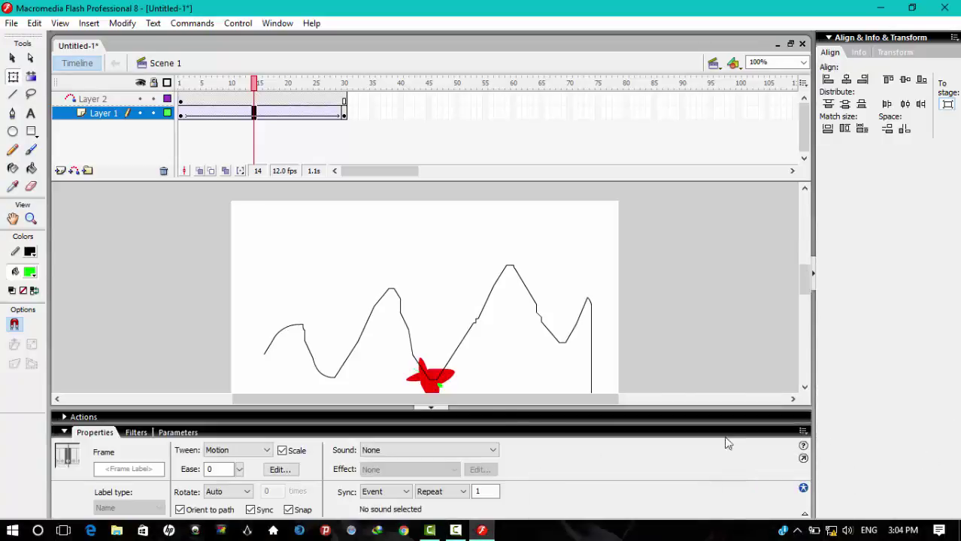
{"action": "left_click", "coordinate": [180, 511]}
{"action": "left_click", "coordinate": [181, 511]}
{"action": "left_click", "coordinate": [220, 113]}
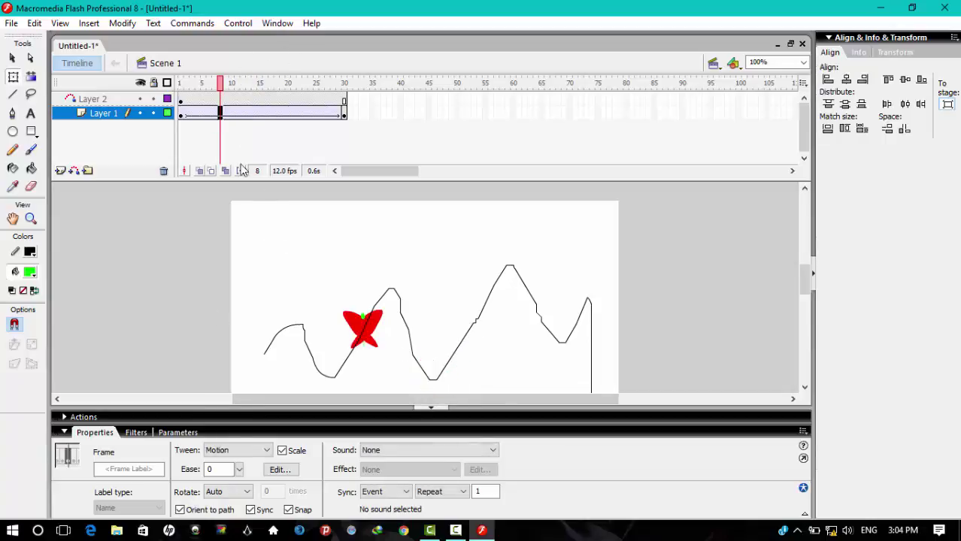
Check the butterfly's orientation on the guide path at frames 26 and 13, and preview the flight as a test movie.
{"action": "left_click_drag", "start_coordinate": [233, 113], "coordinate": [322, 114]}
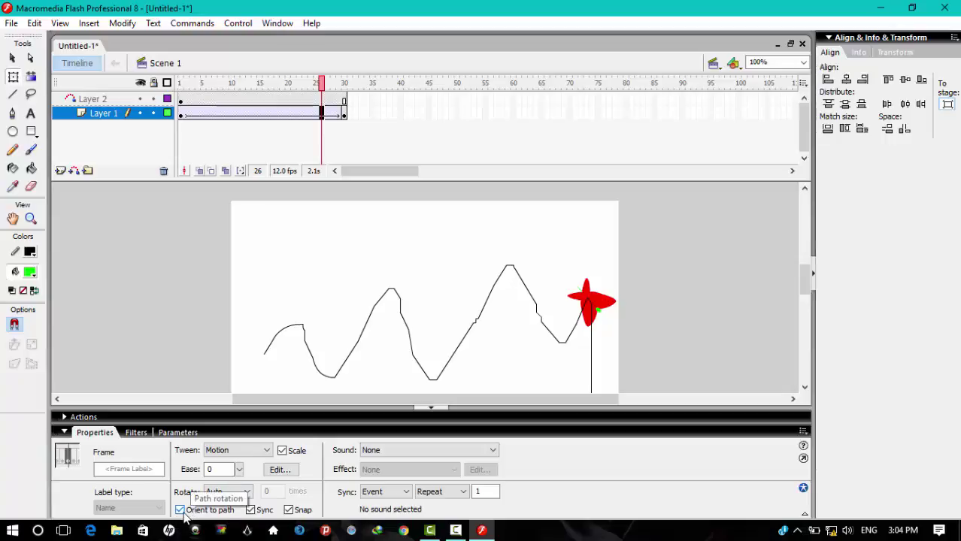
{"action": "left_click", "coordinate": [250, 115]}
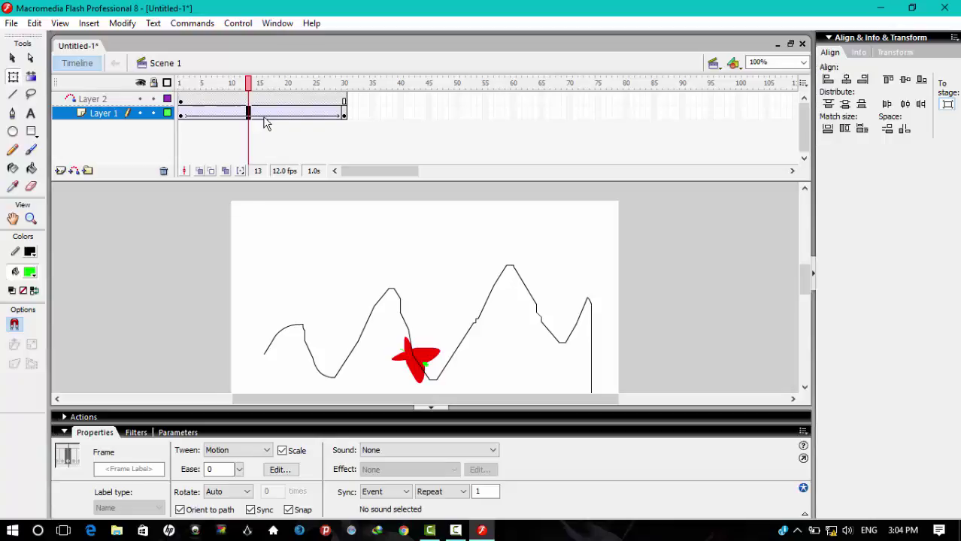
{"action": "key", "text": "ctrl+Return"}
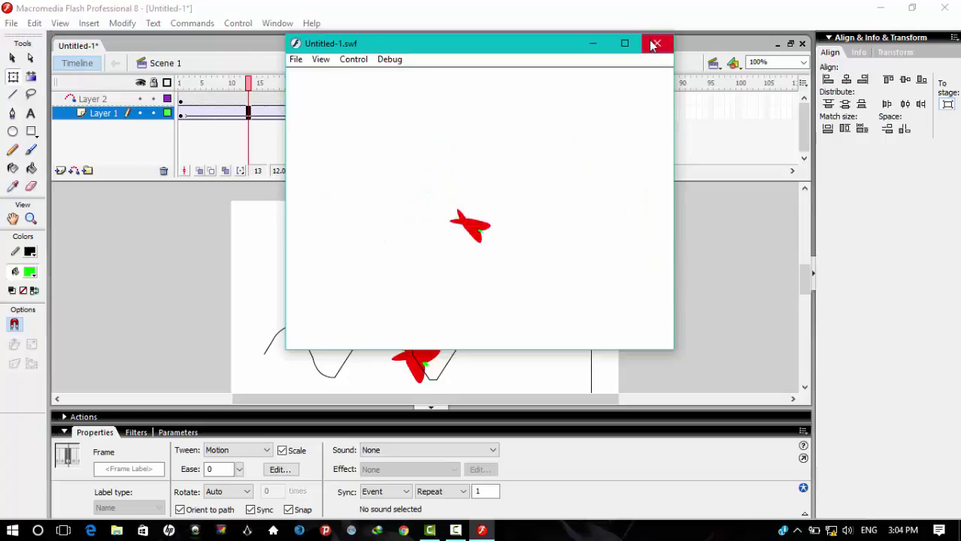
{"action": "left_click", "coordinate": [657, 43]}
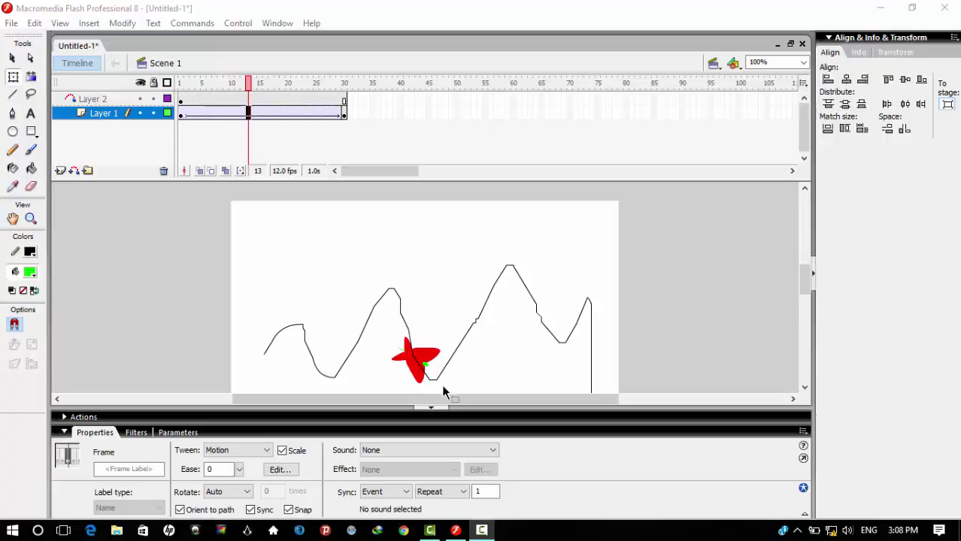
Collapse the panels below the stage to reveal the whole guide path, and replay the butterfly's flight as a test movie.
{"action": "left_click", "coordinate": [434, 407]}
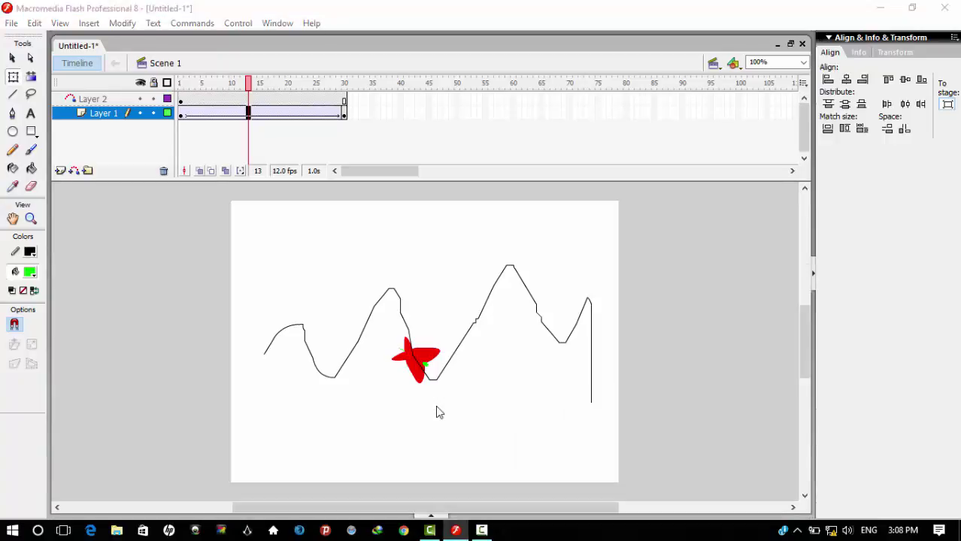
{"action": "key", "text": "ctrl+Return"}
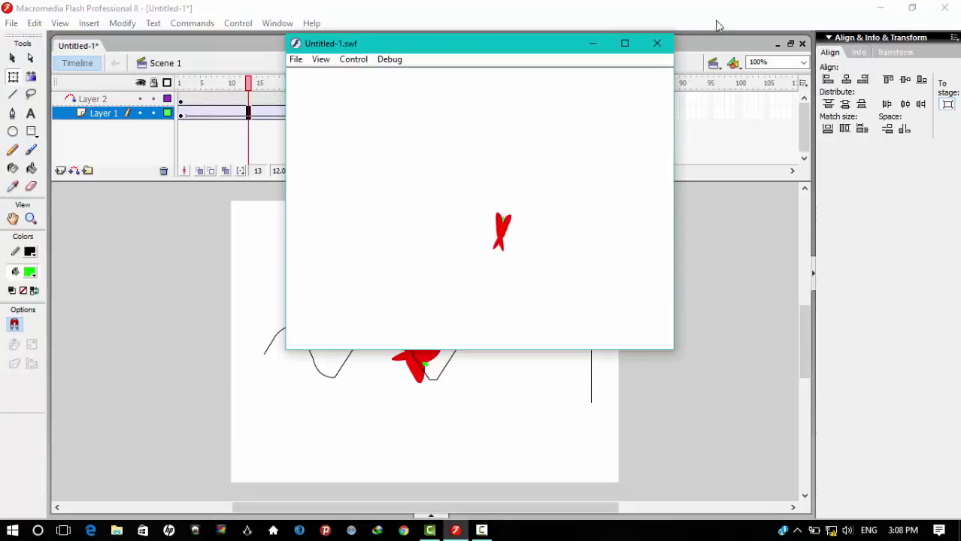
{"action": "left_click", "coordinate": [657, 43]}
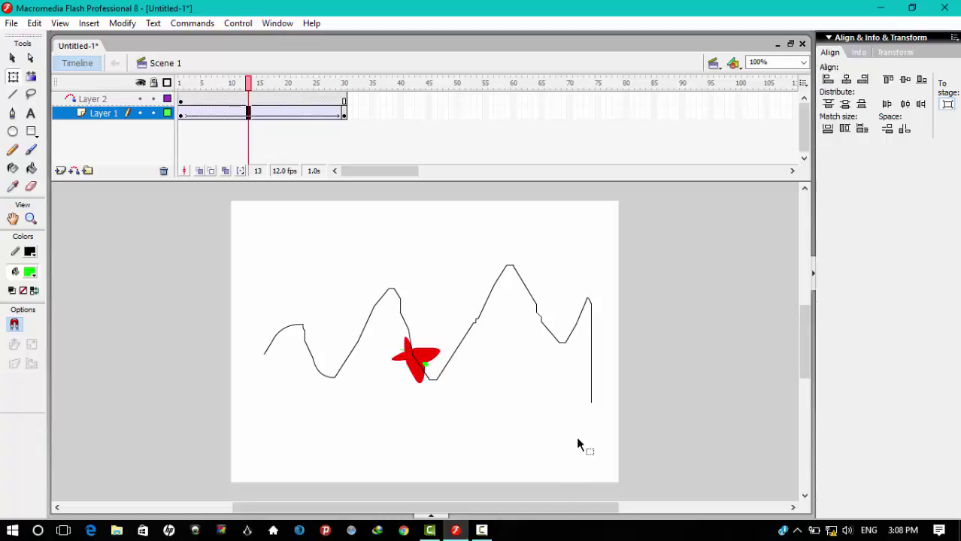
{"action": "left_click", "coordinate": [483, 533]}
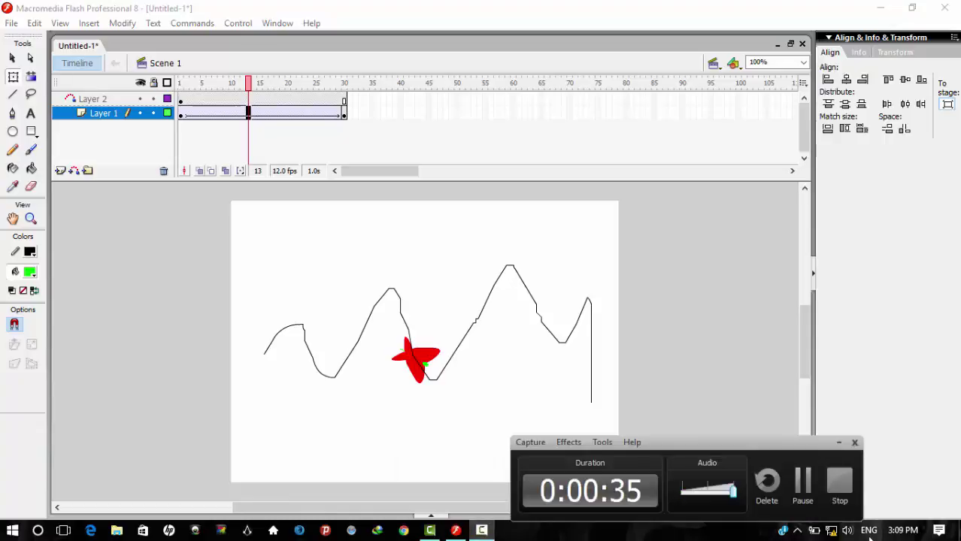